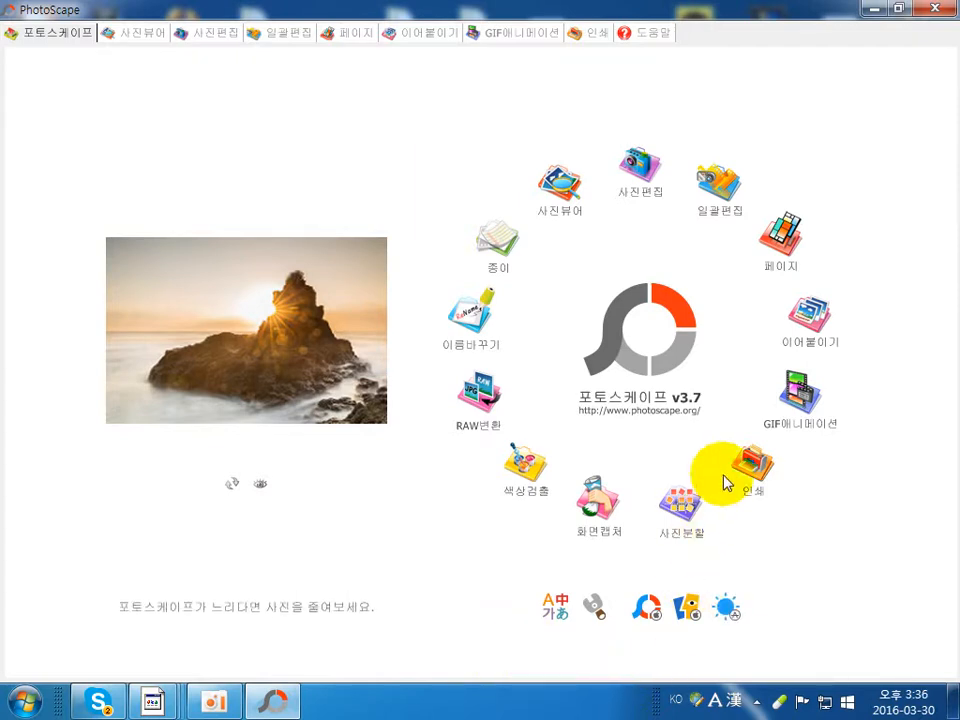
click(638, 178)
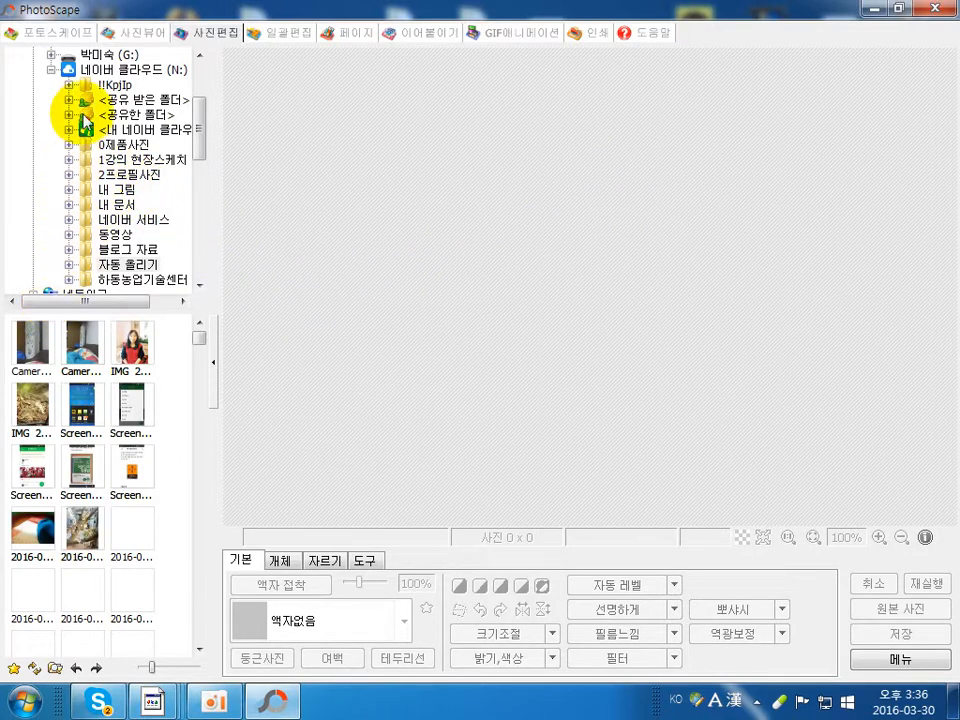
drag(204, 135, 210, 79)
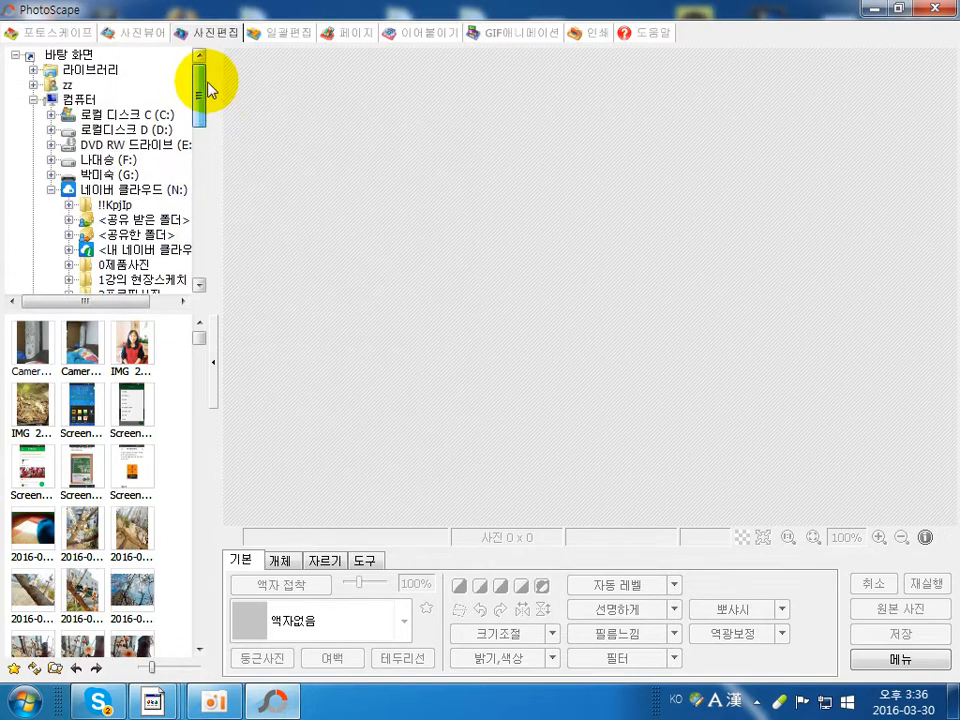
click(73, 102)
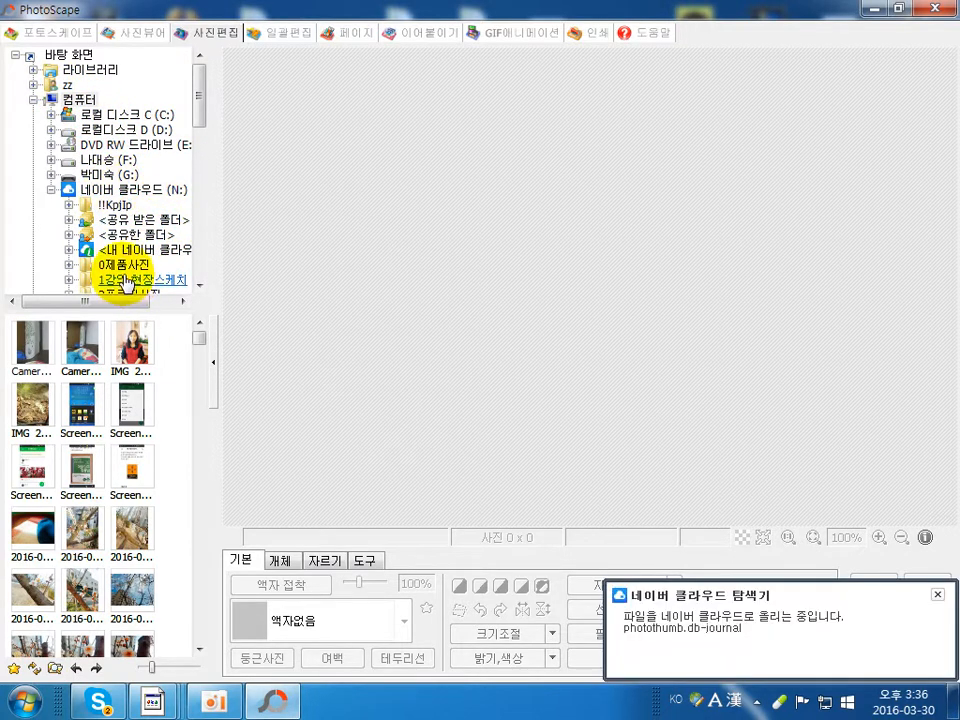
click(121, 265)
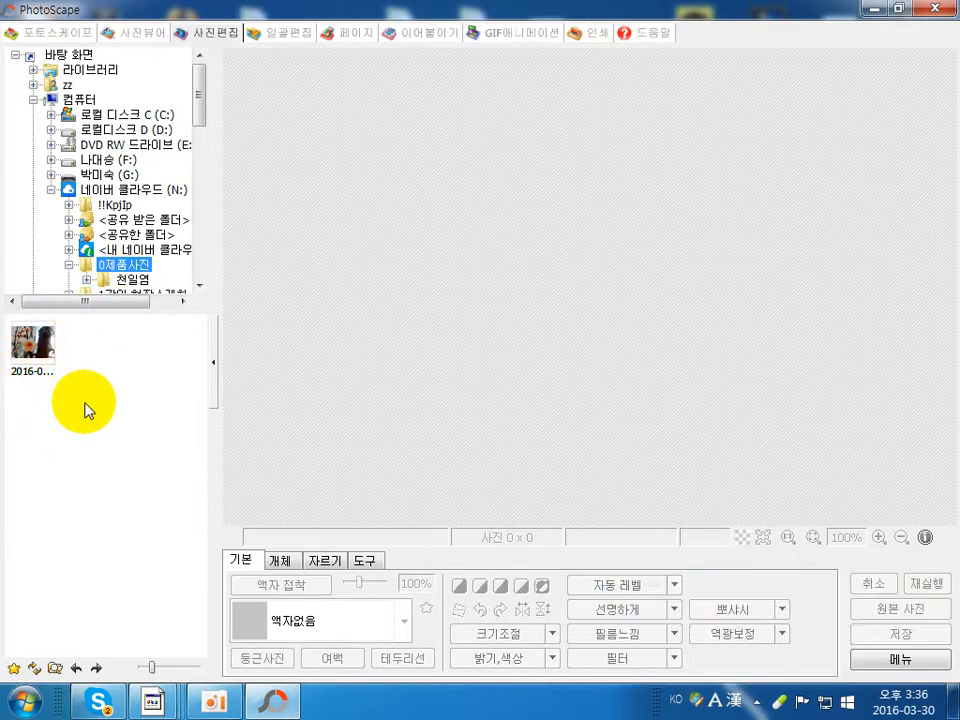
click(28, 357)
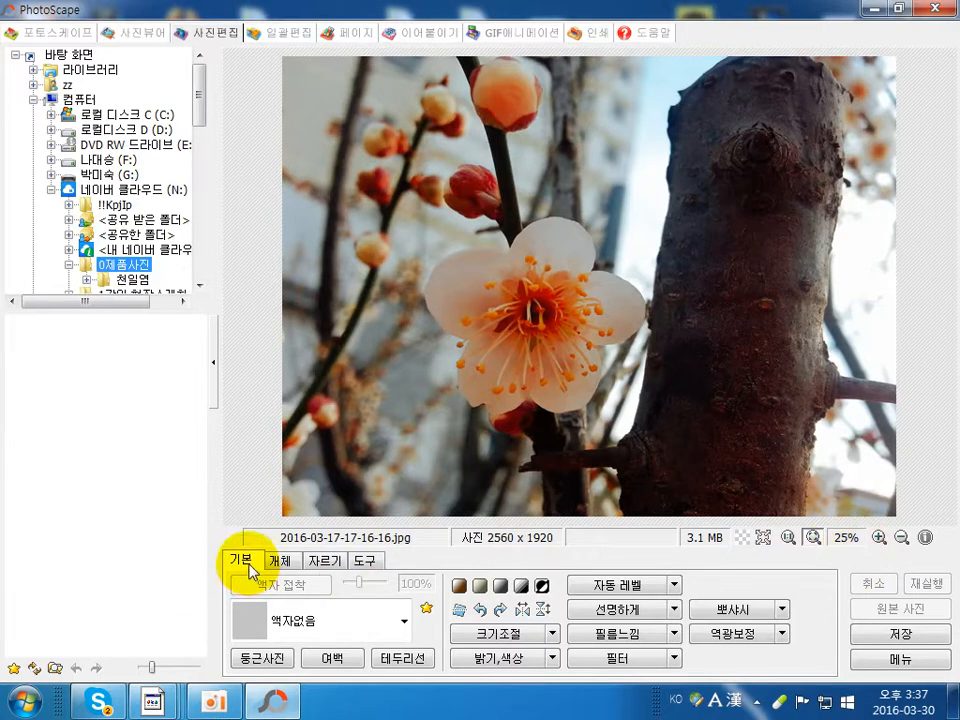
- Resize the photo to a width of 640 pixels with the aspect ratio kept
click(499, 635)
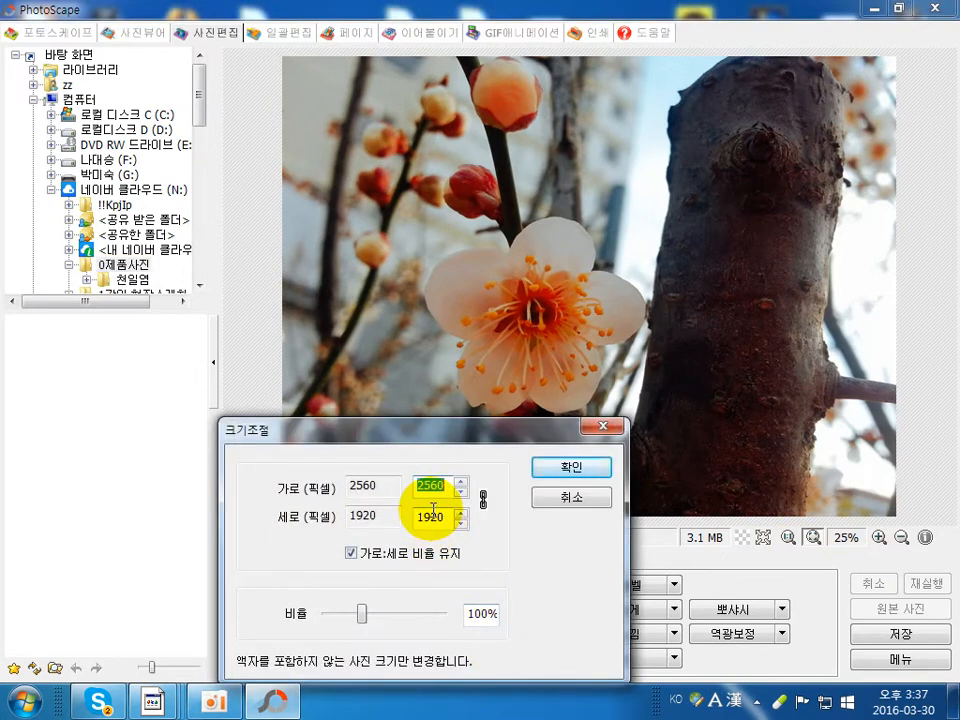
text(640)
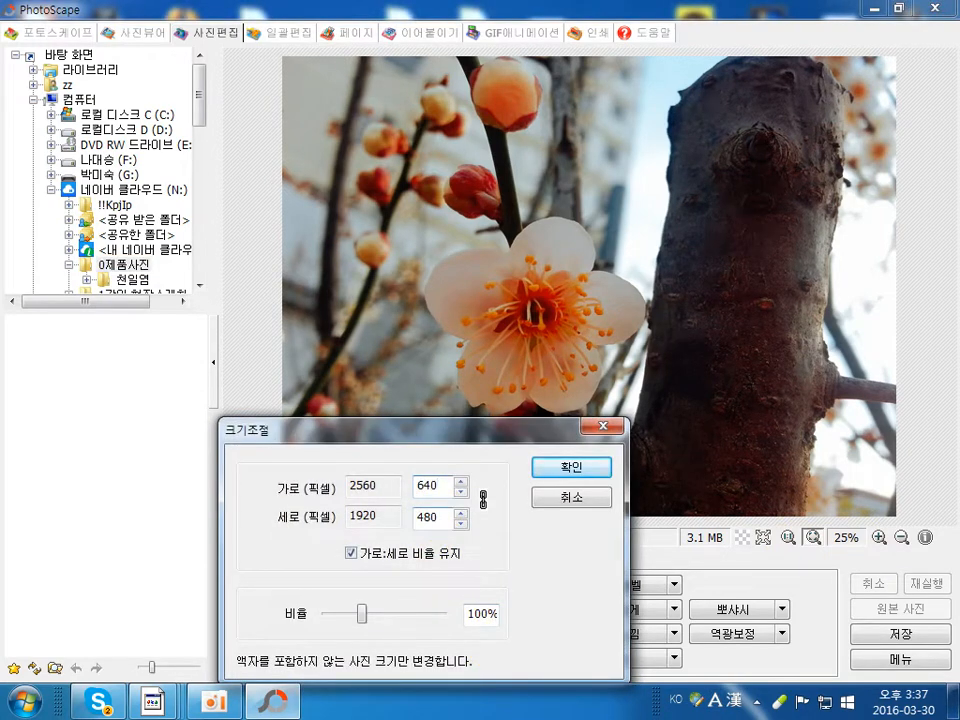
click(579, 472)
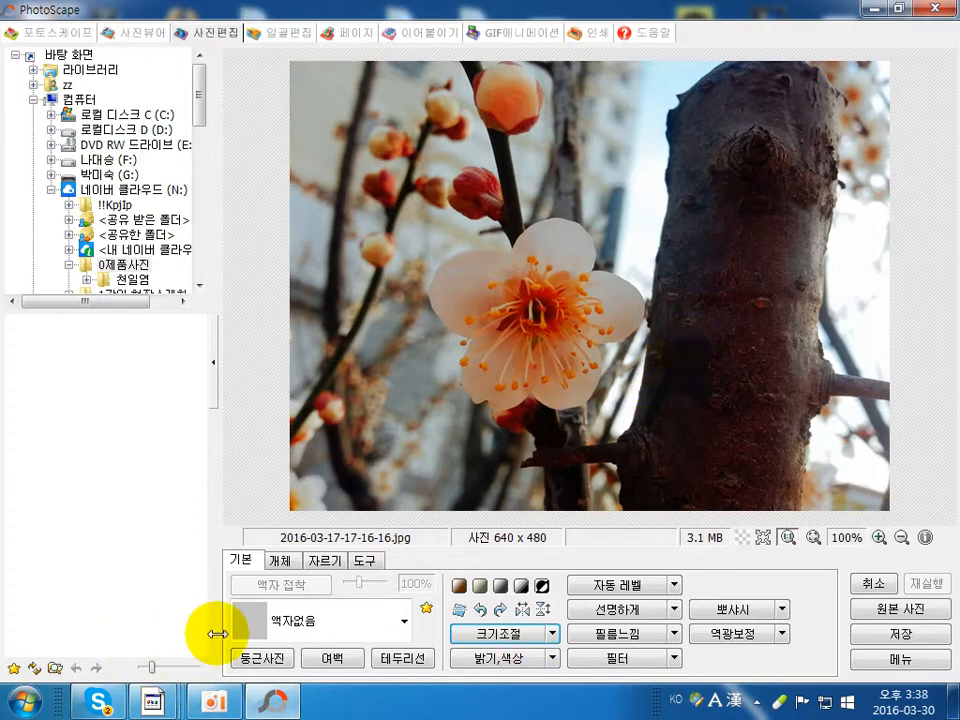
- Draw a filled dark blue rectangle over the tree trunk, covering most of the right half of the photo
click(281, 561)
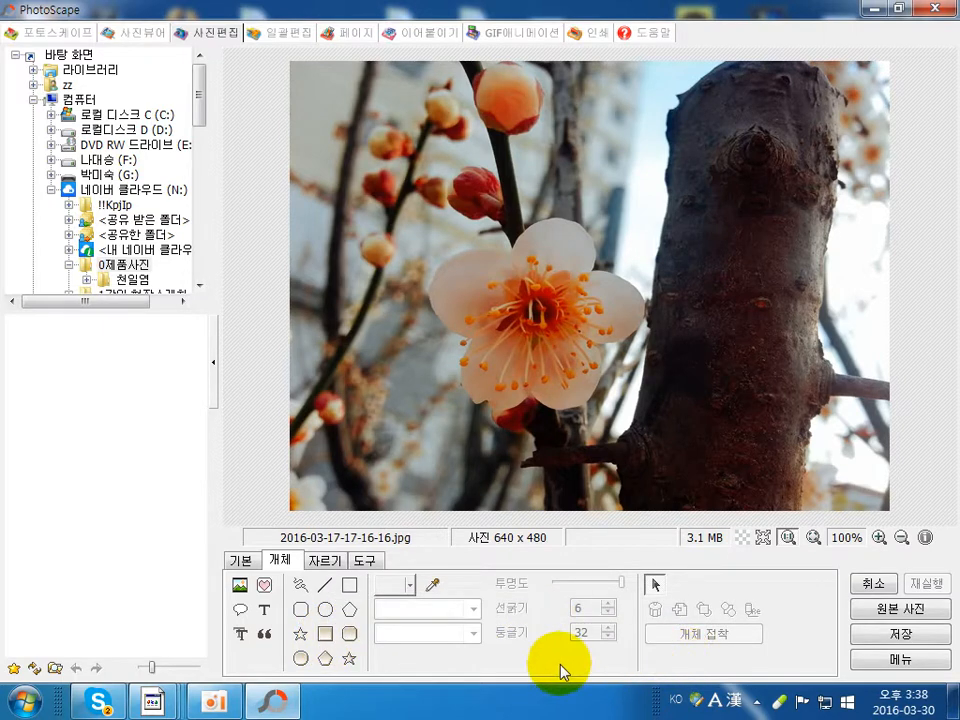
click(326, 641)
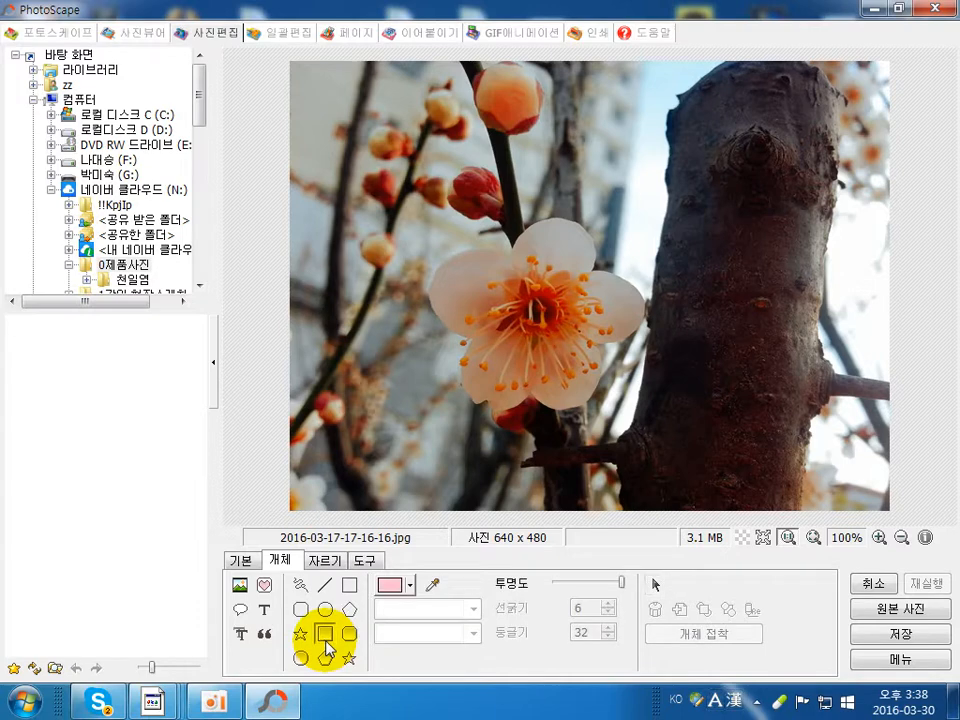
click(411, 586)
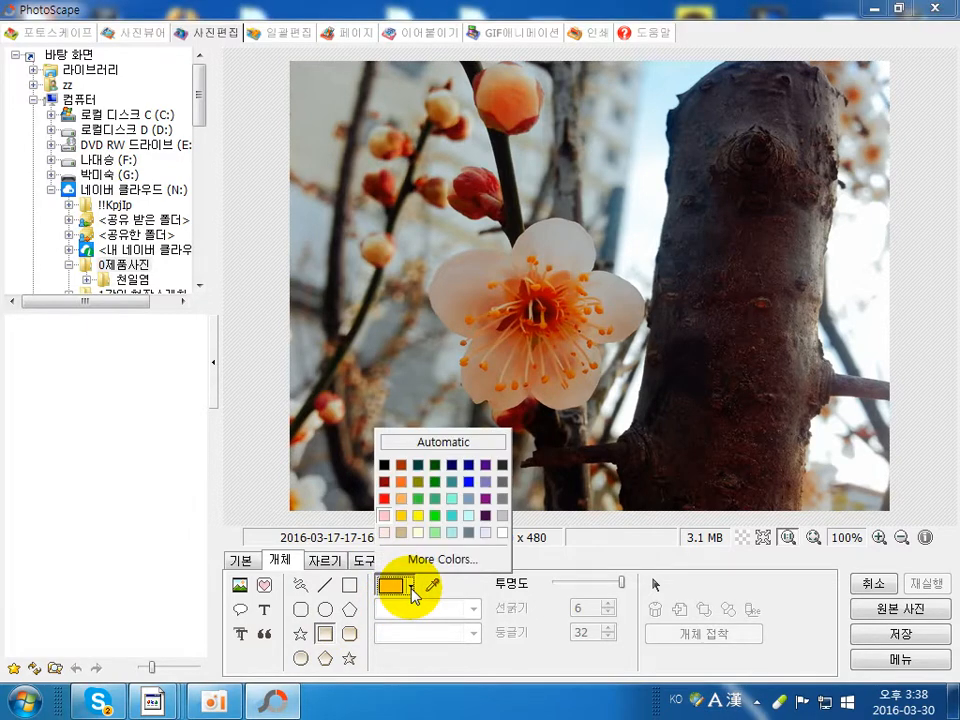
click(384, 515)
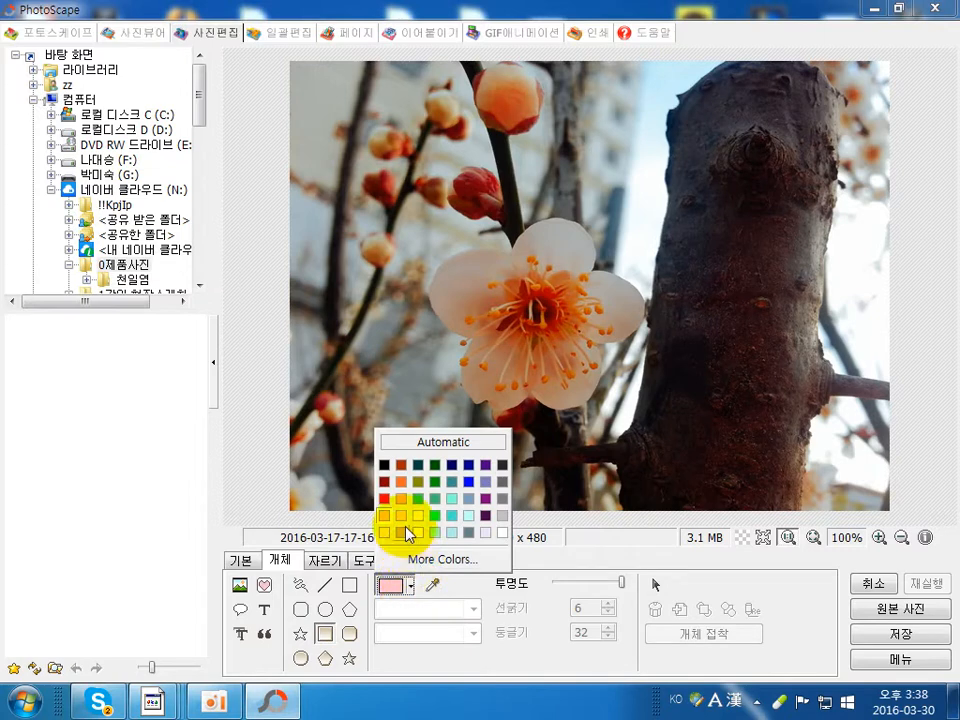
click(470, 468)
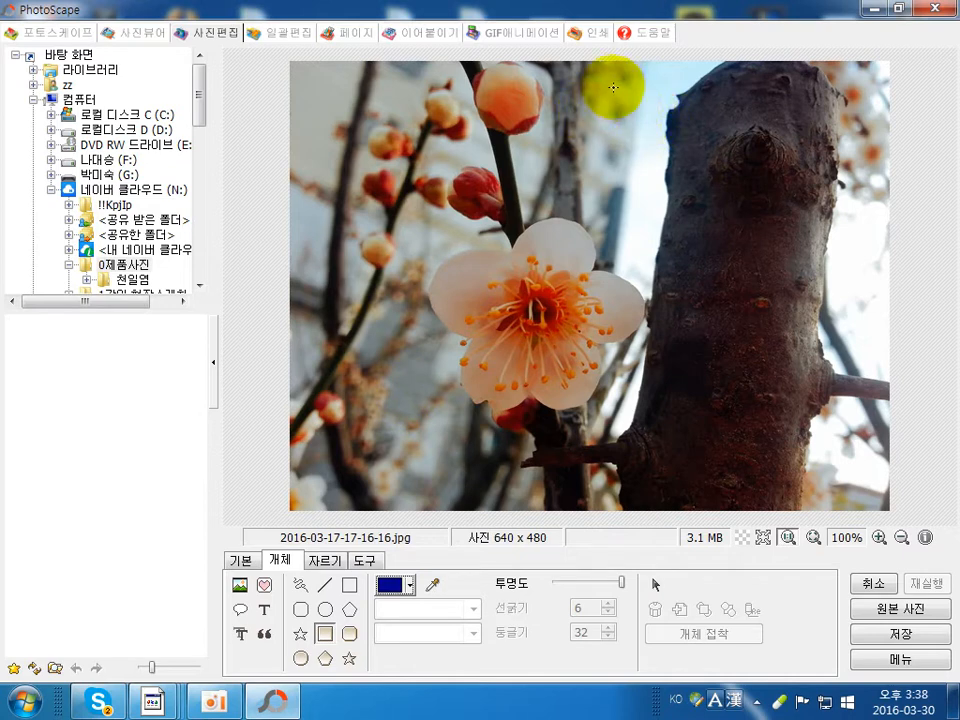
drag(613, 88, 881, 492)
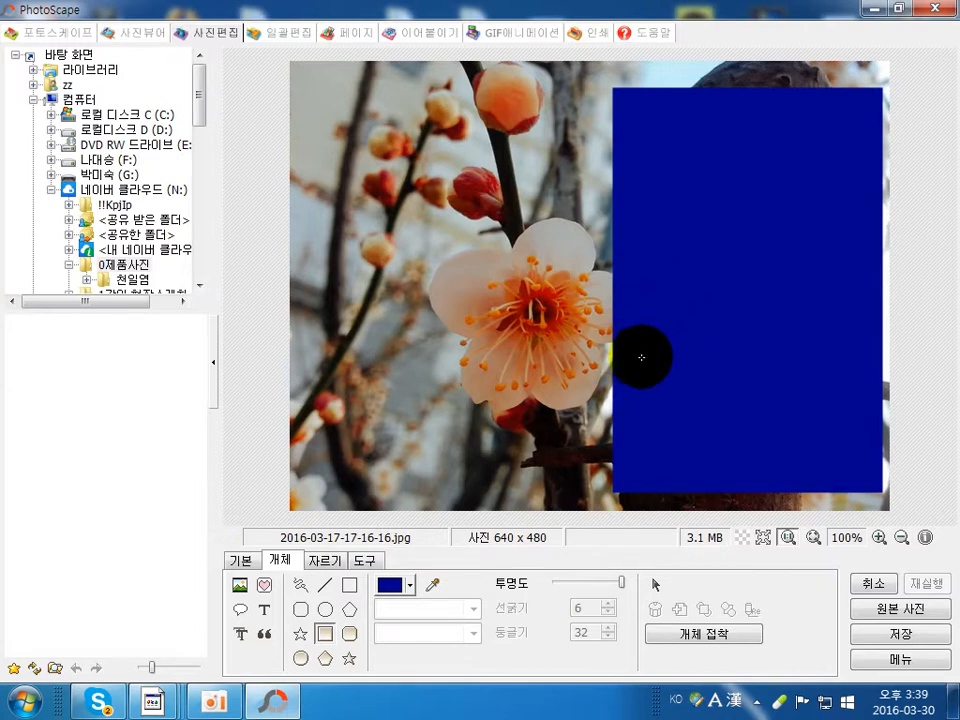
- Set the blue rectangle's opacity (투명도) to 120
click(232, 588)
click(795, 360)
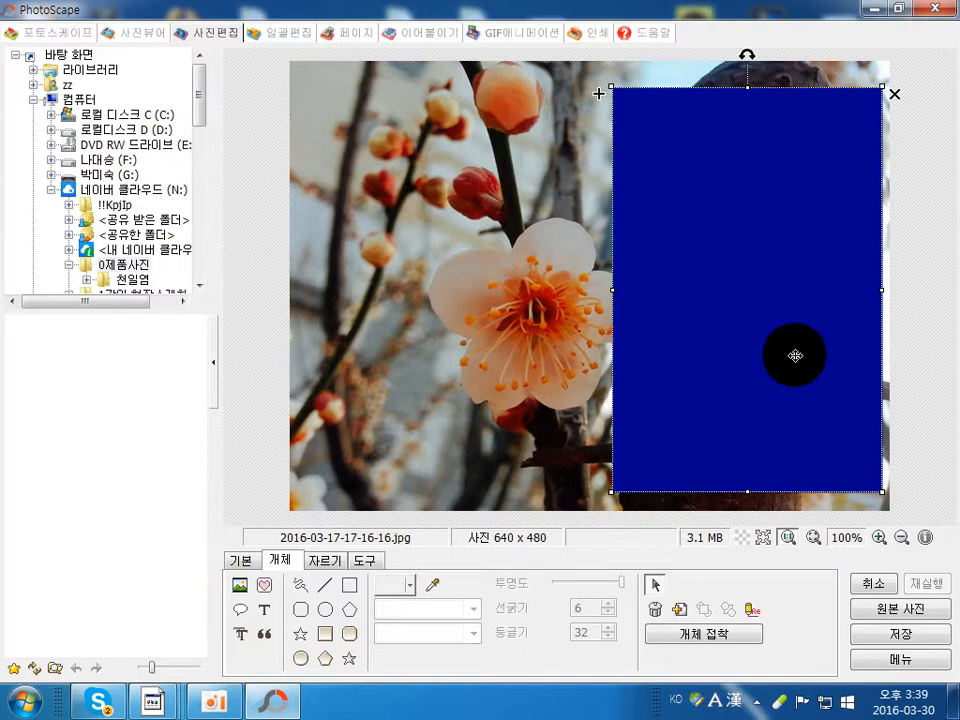
right_click(746, 271)
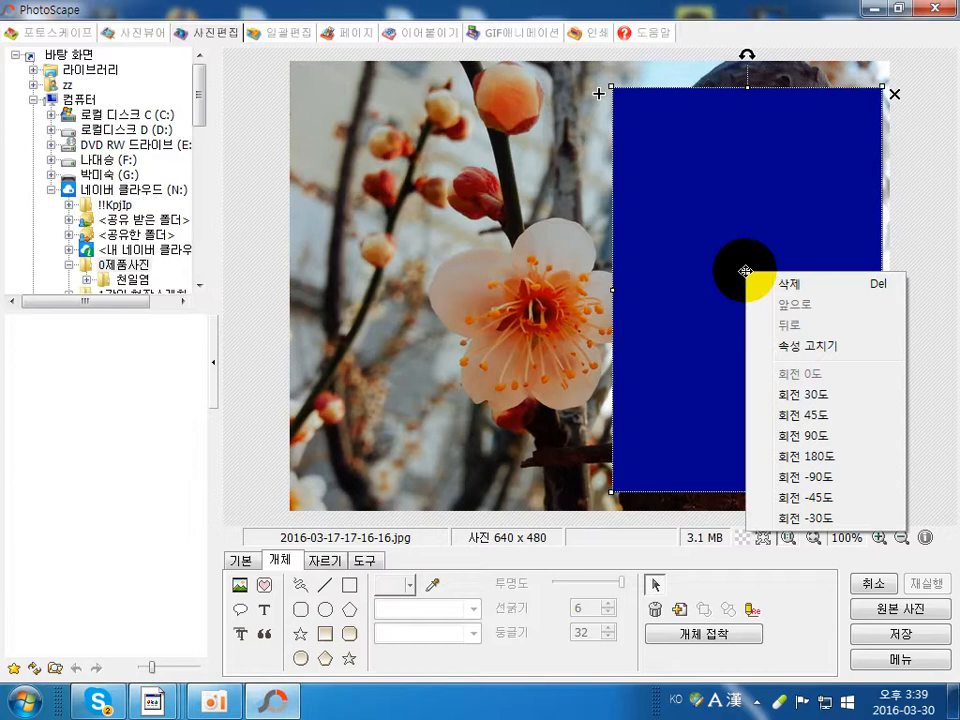
click(787, 347)
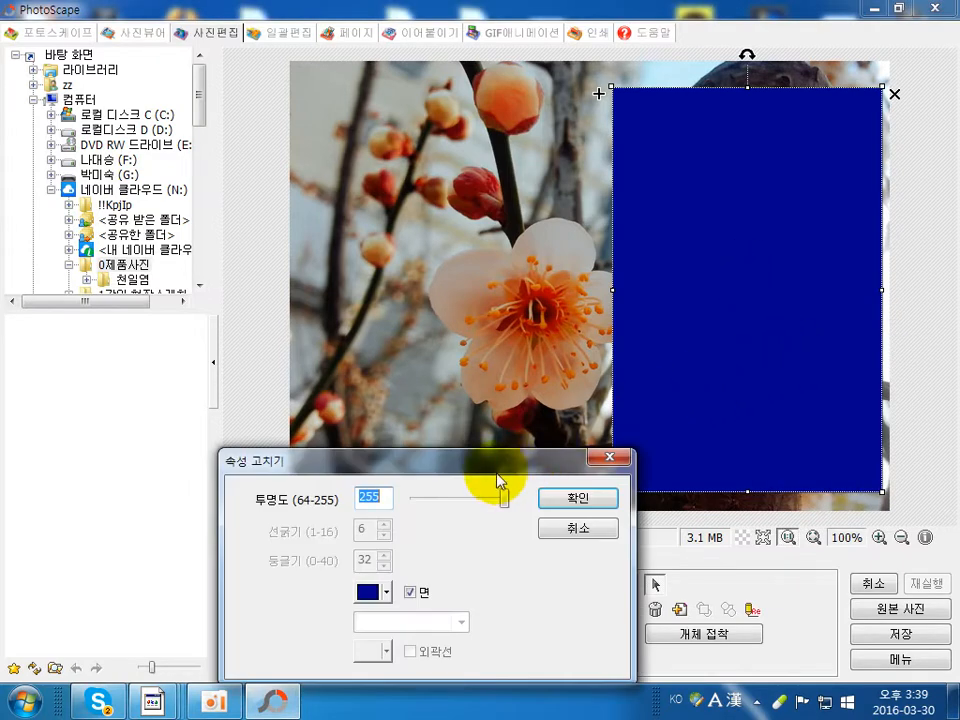
drag(497, 470, 520, 340)
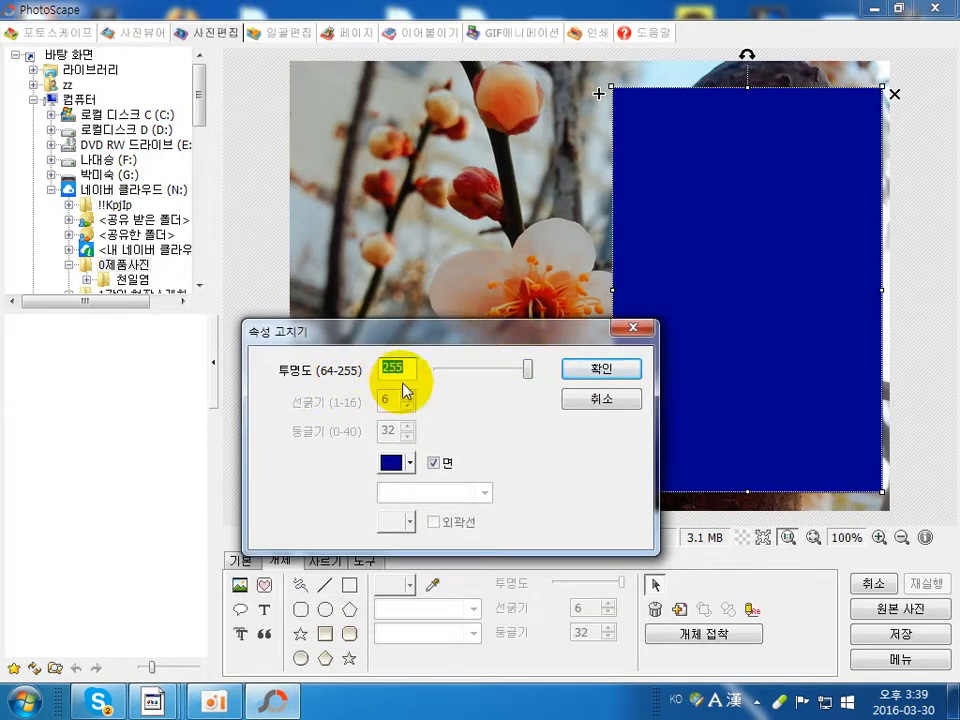
text(100)
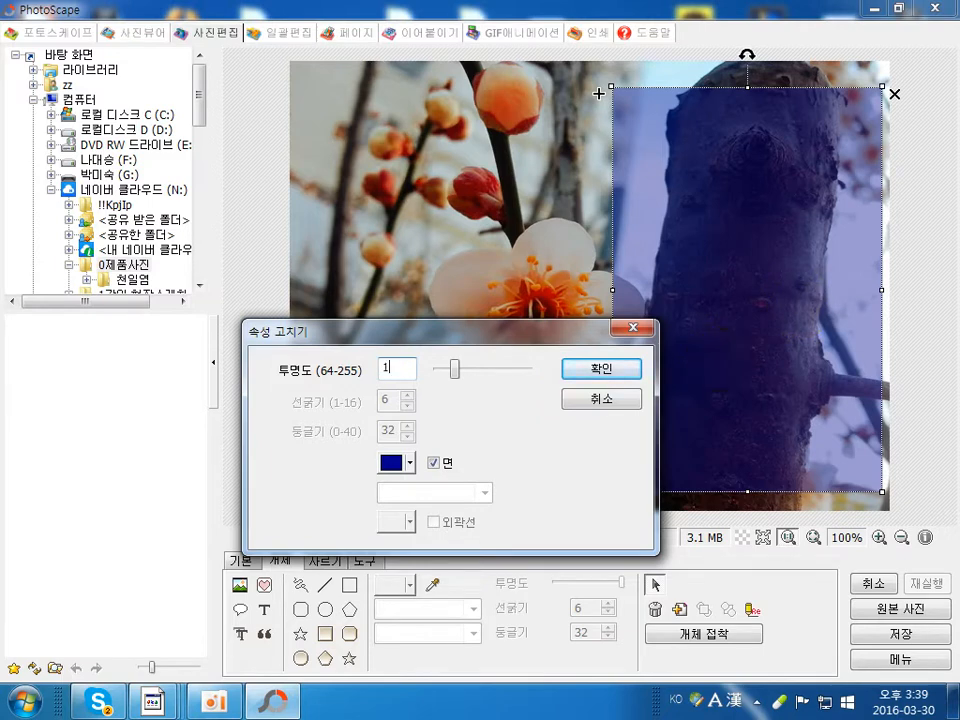
text(0)
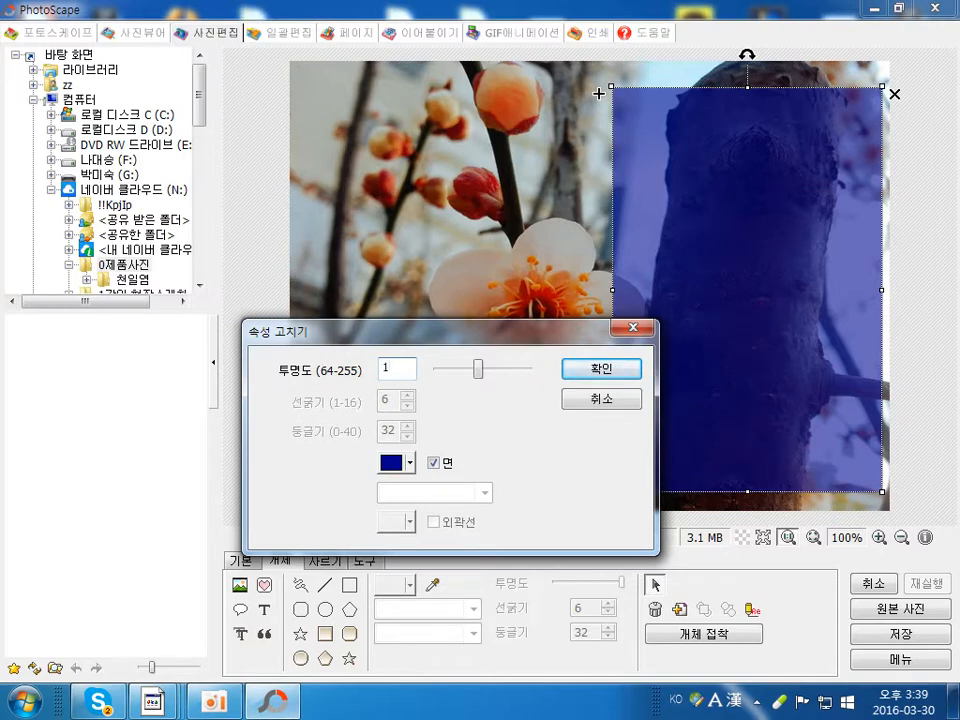
text(0)
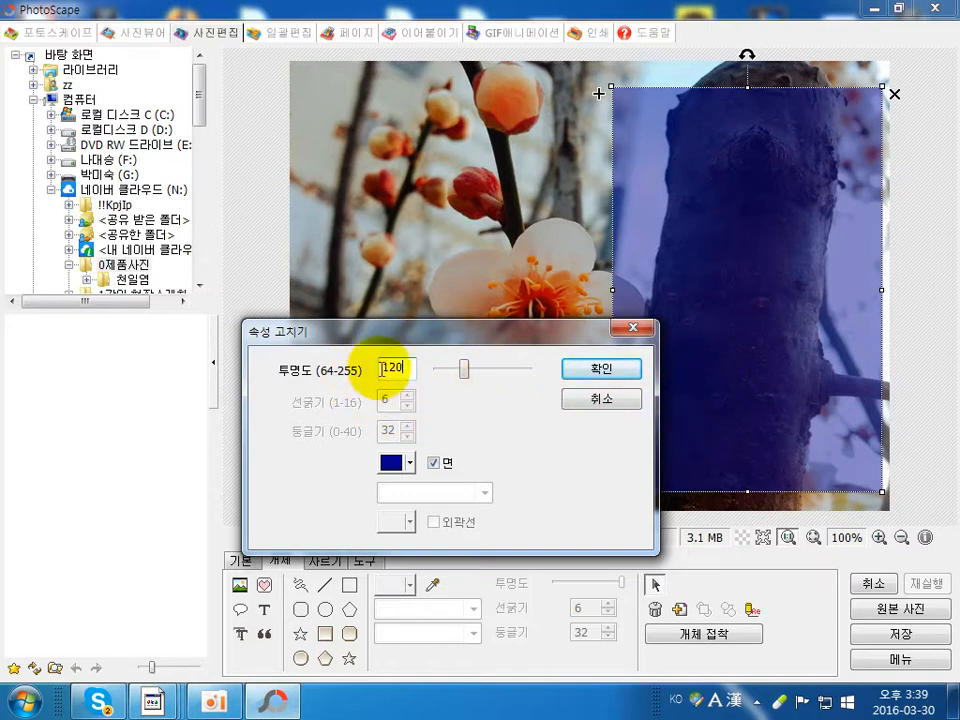
click(604, 379)
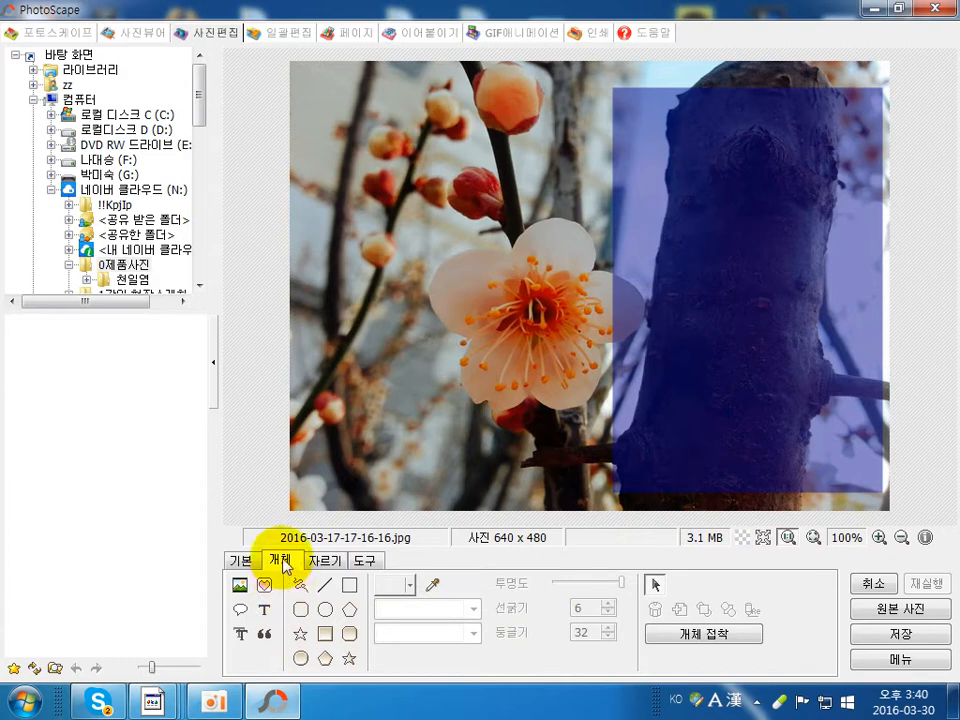
- Add a text object to the photo reading "봄꽃중에 제일좋아하는 꽃은?"
click(265, 617)
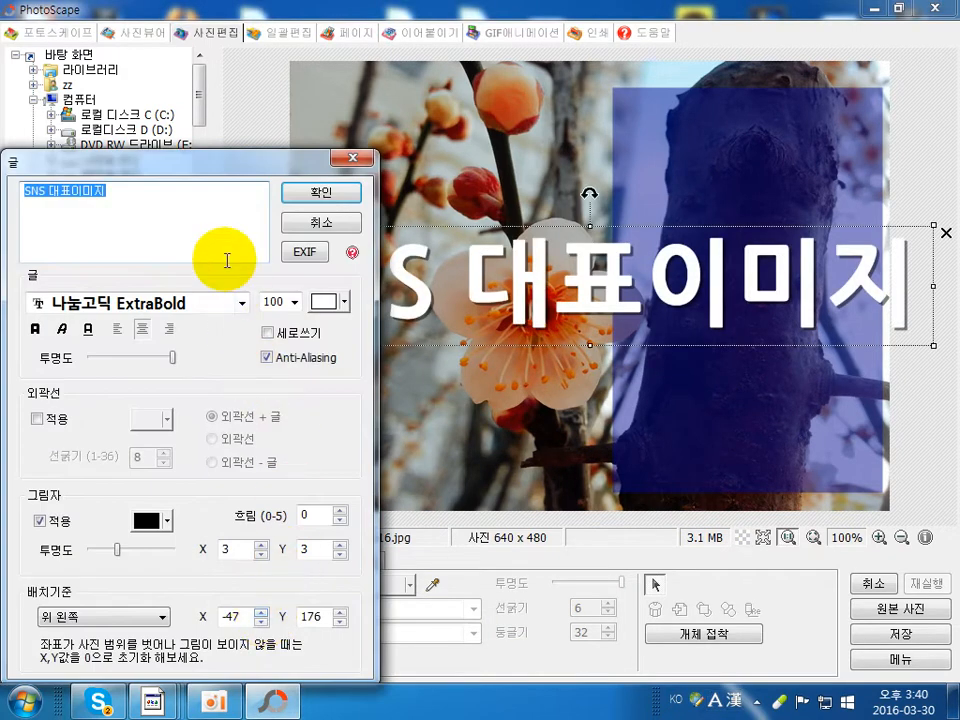
drag(182, 161, 268, 154)
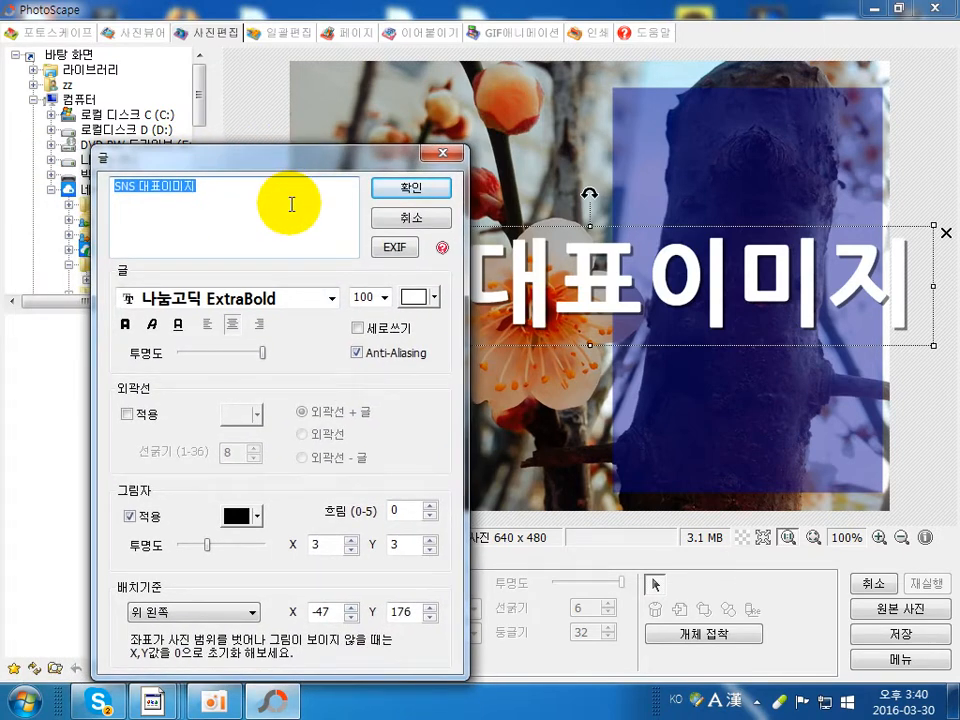
text(qh)
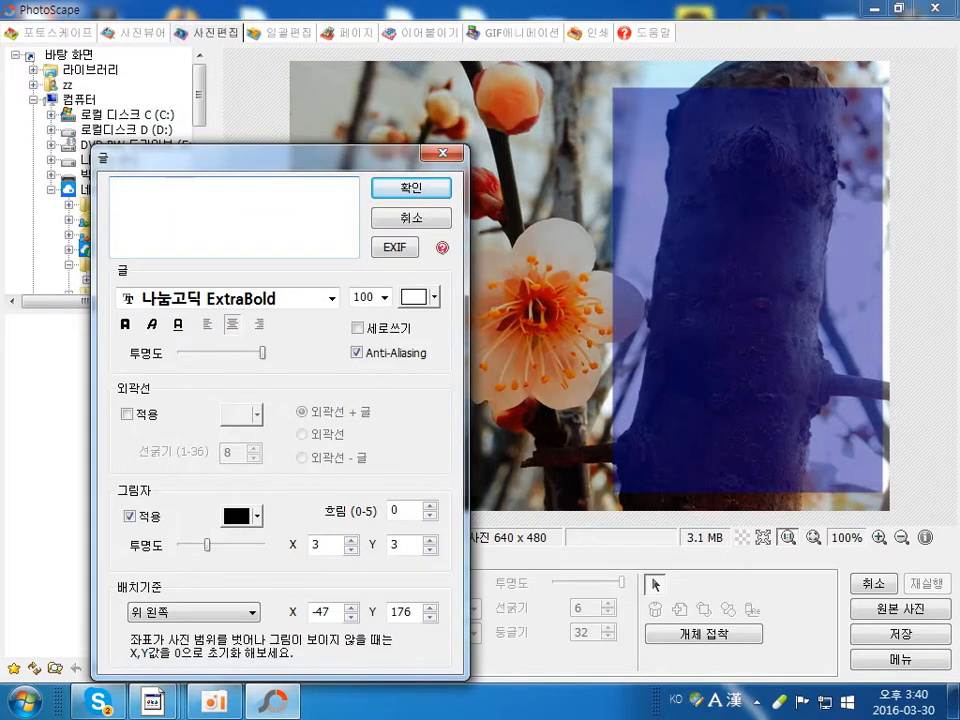
key(Hangul)
text(봄꽃중에)
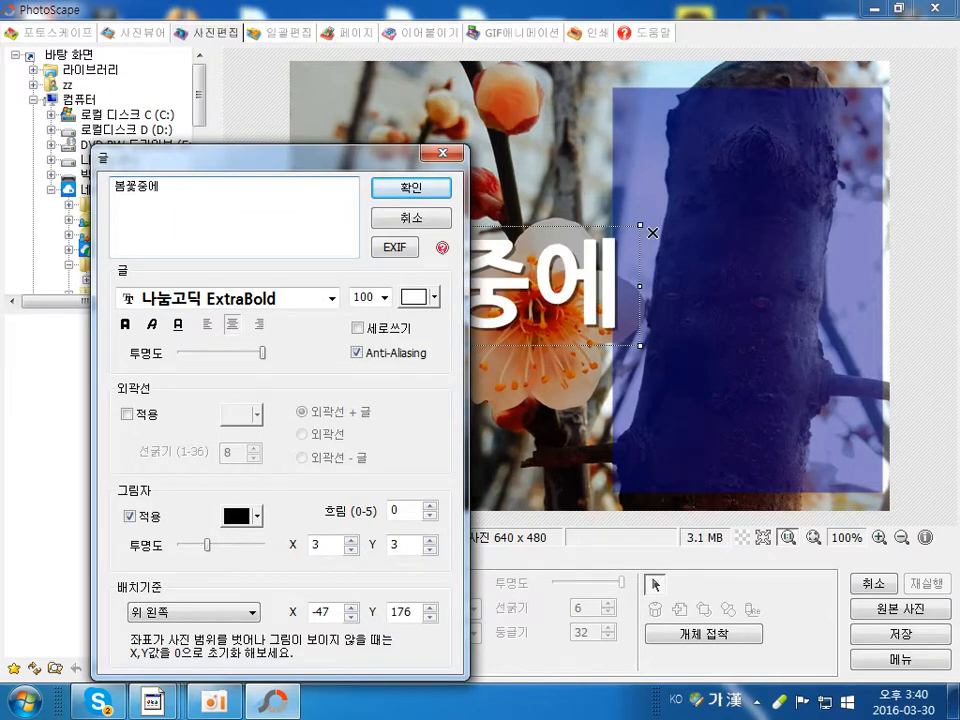
text( 제일조하)
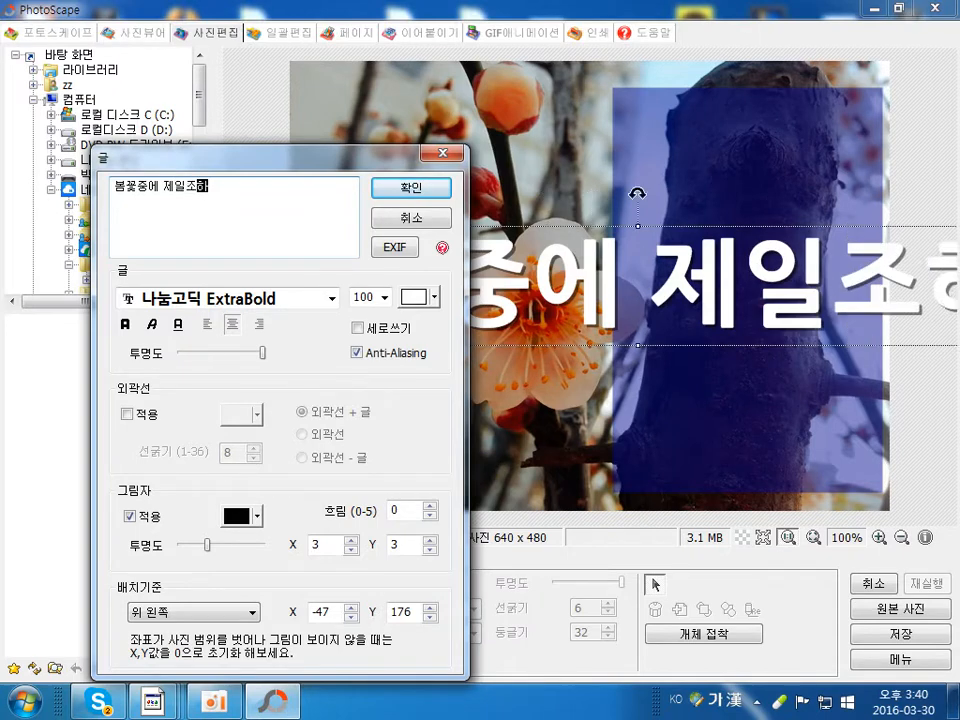
key(BackSpace)
key(BackSpace)
key(BackSpace)
text(좋아하)
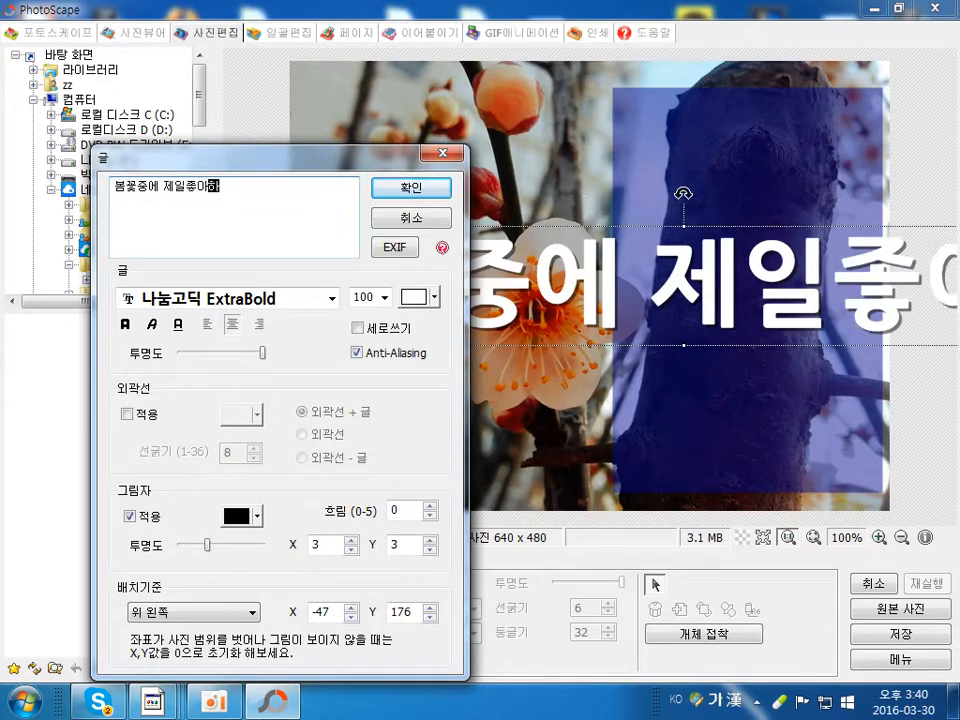
text(는 꽃은)
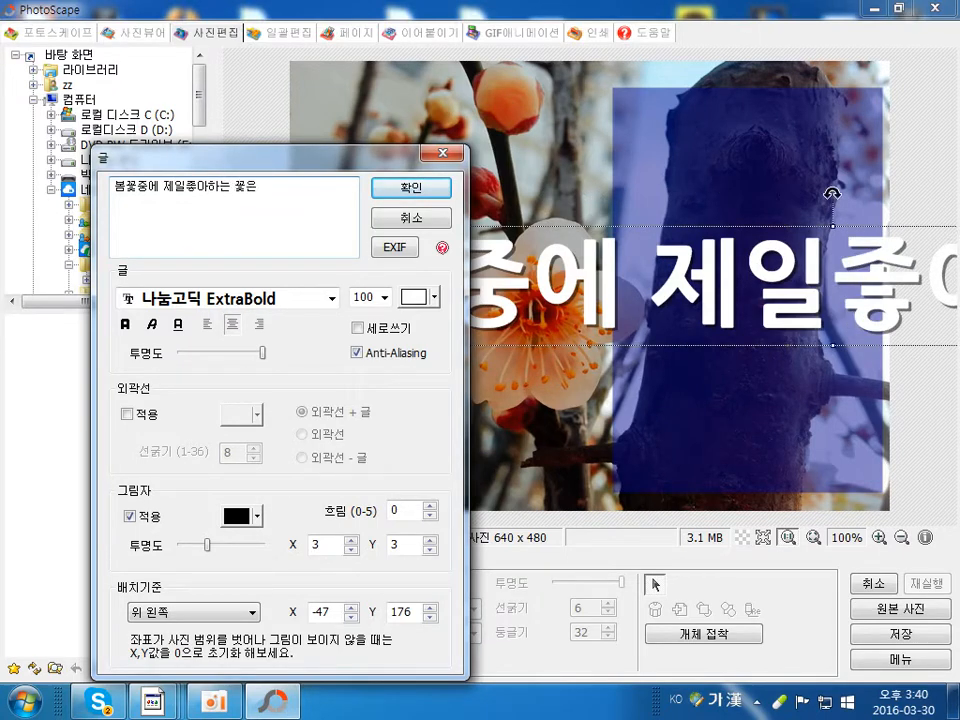
text(ㄱ)
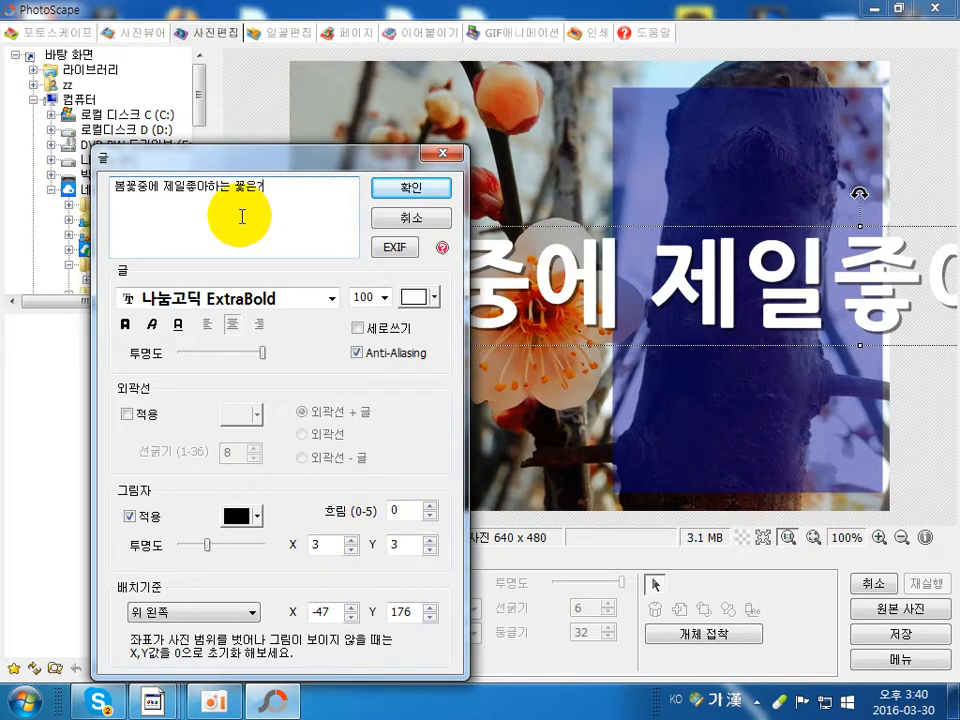
- Format the text in 나눔고딕 ExtraBold at size 40 and place it across the upper part of the photo
click(265, 299)
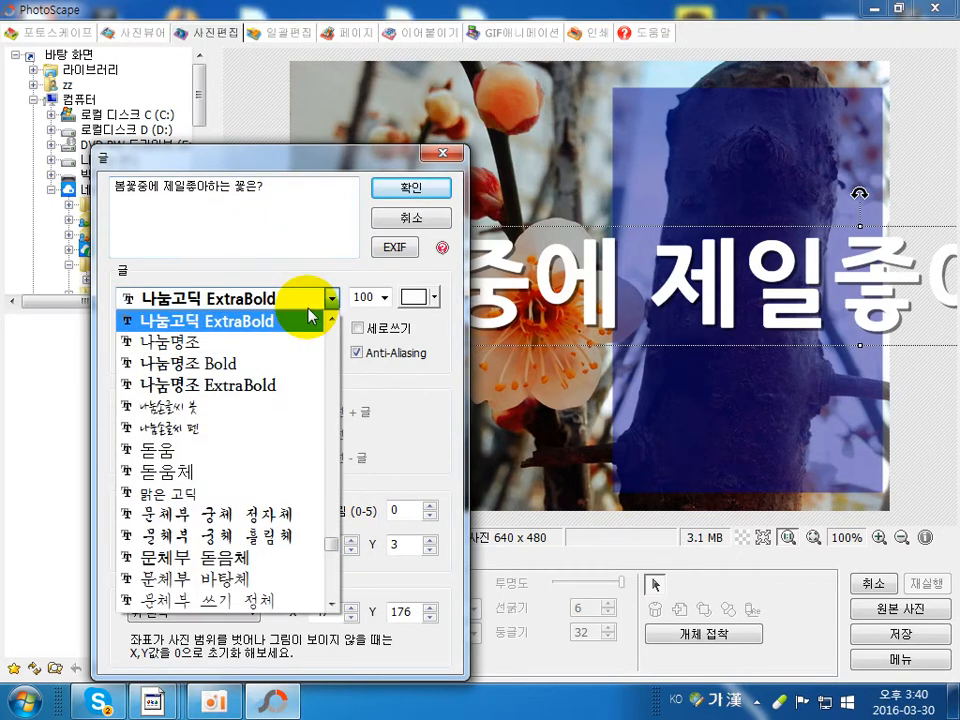
click(270, 331)
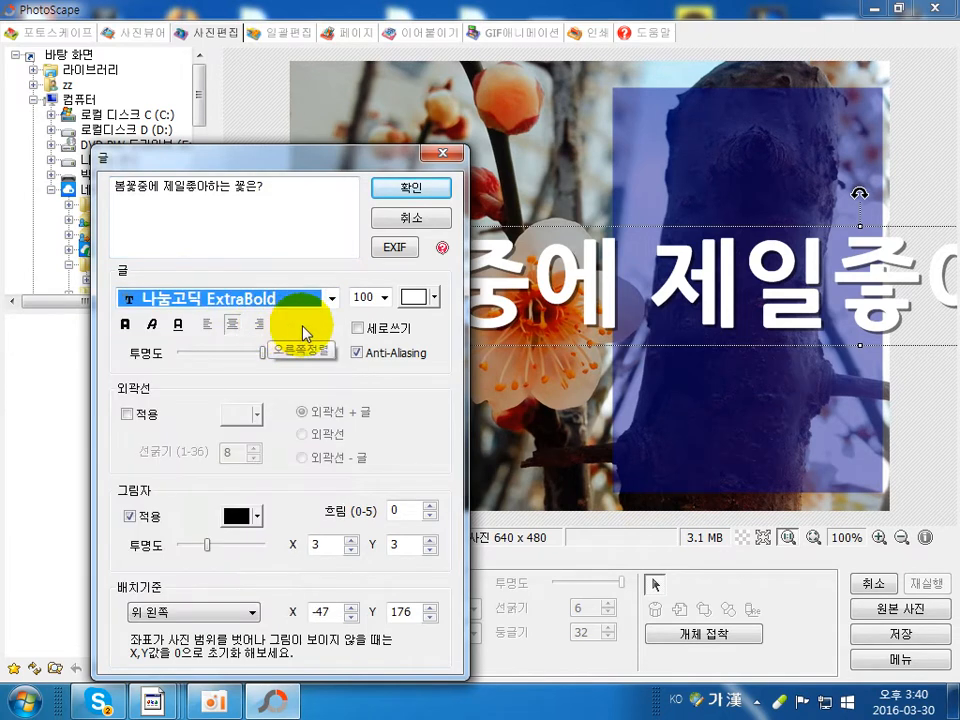
click(382, 297)
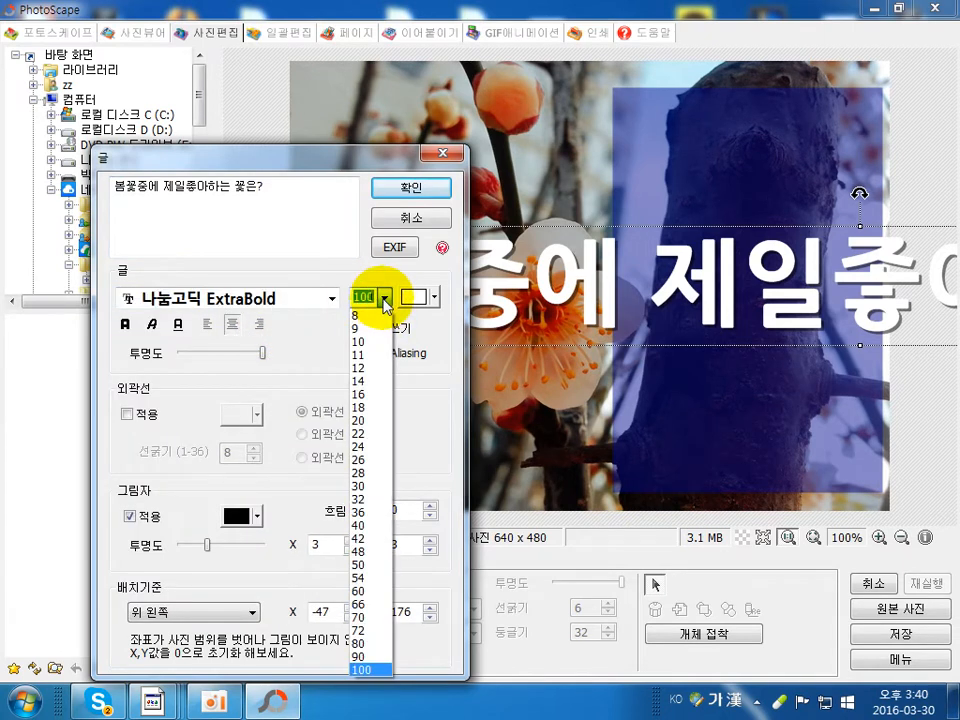
click(375, 537)
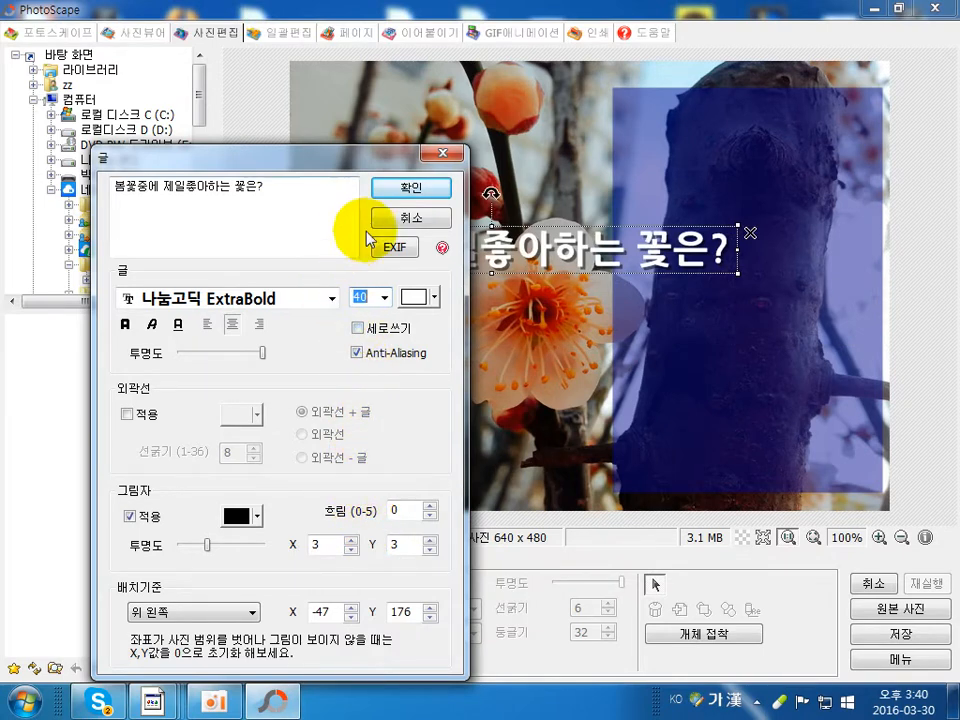
click(398, 188)
drag(450, 250, 564, 133)
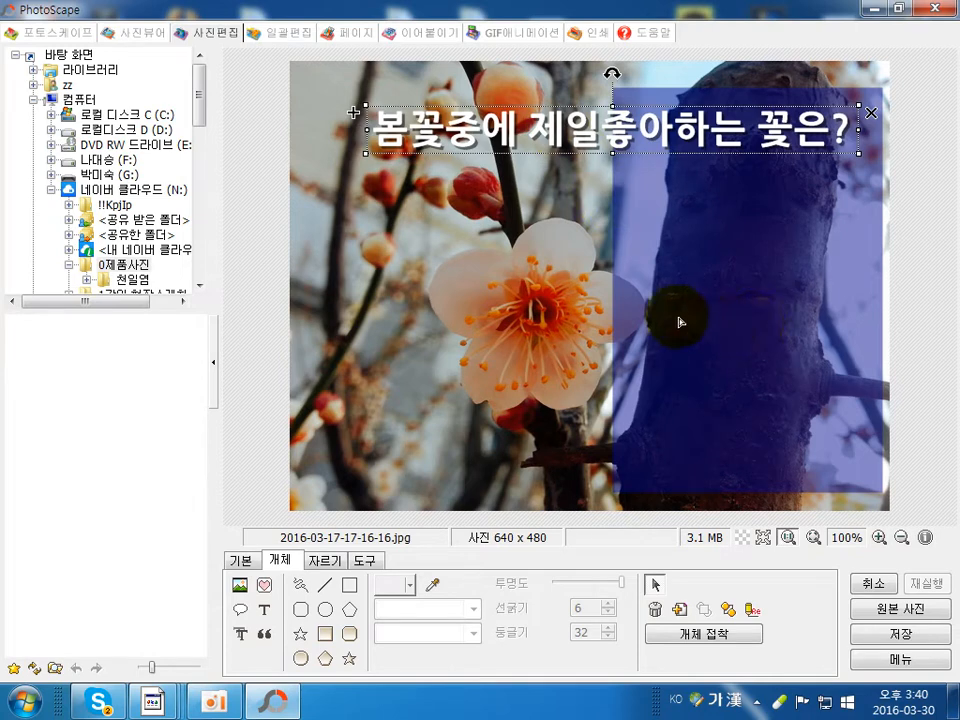
- Break the title text into two lines, with "제일좋아하는 꽃은?" starting on the second line
click(437, 133)
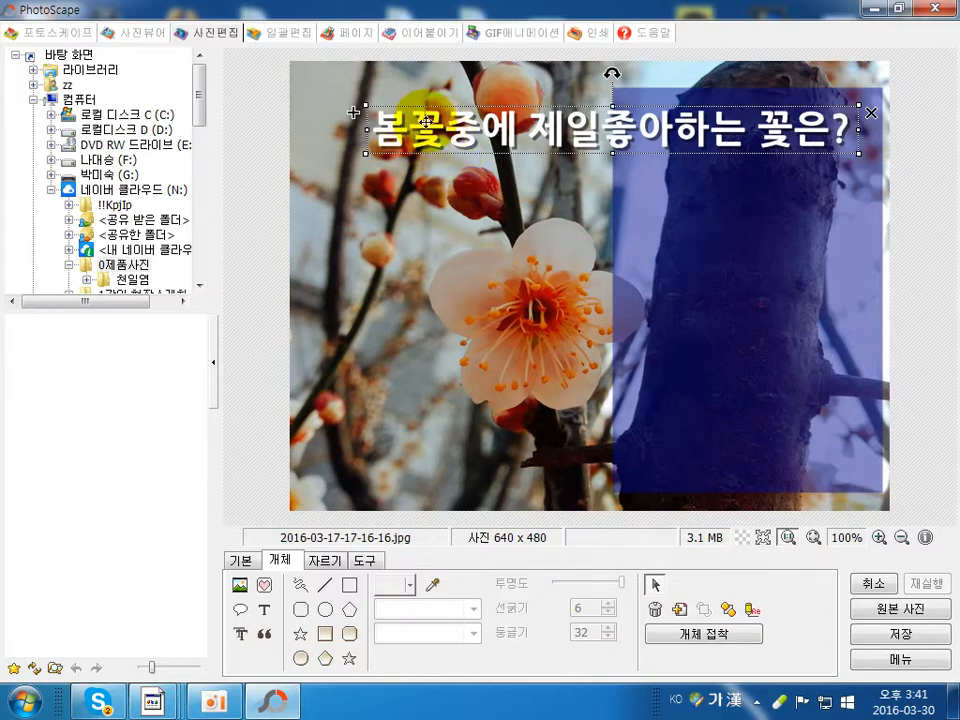
double_click(435, 135)
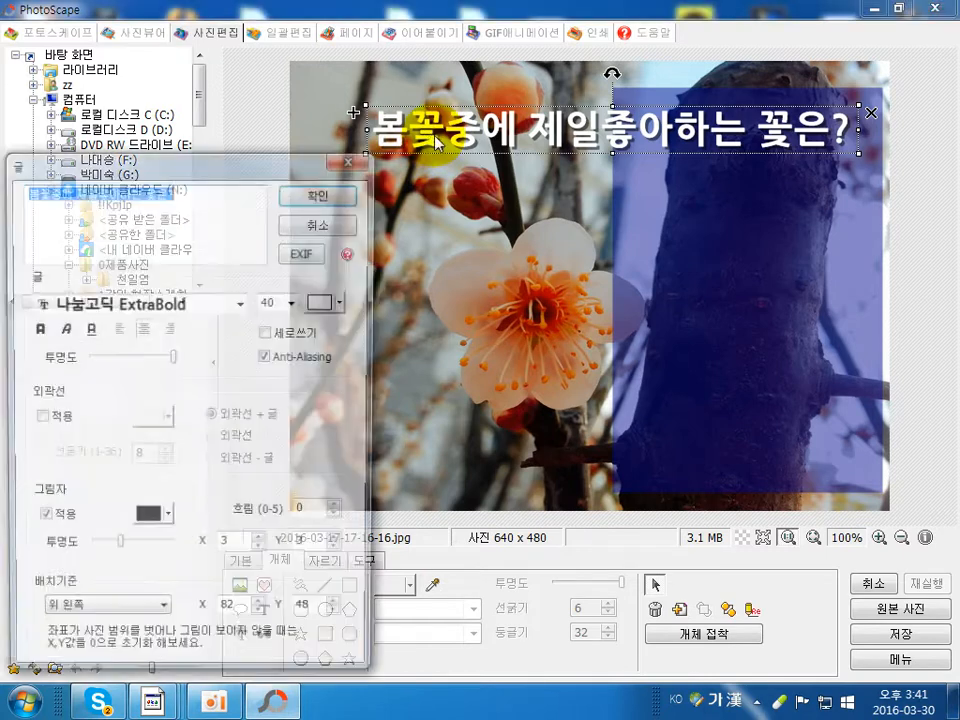
drag(188, 190, 335, 205)
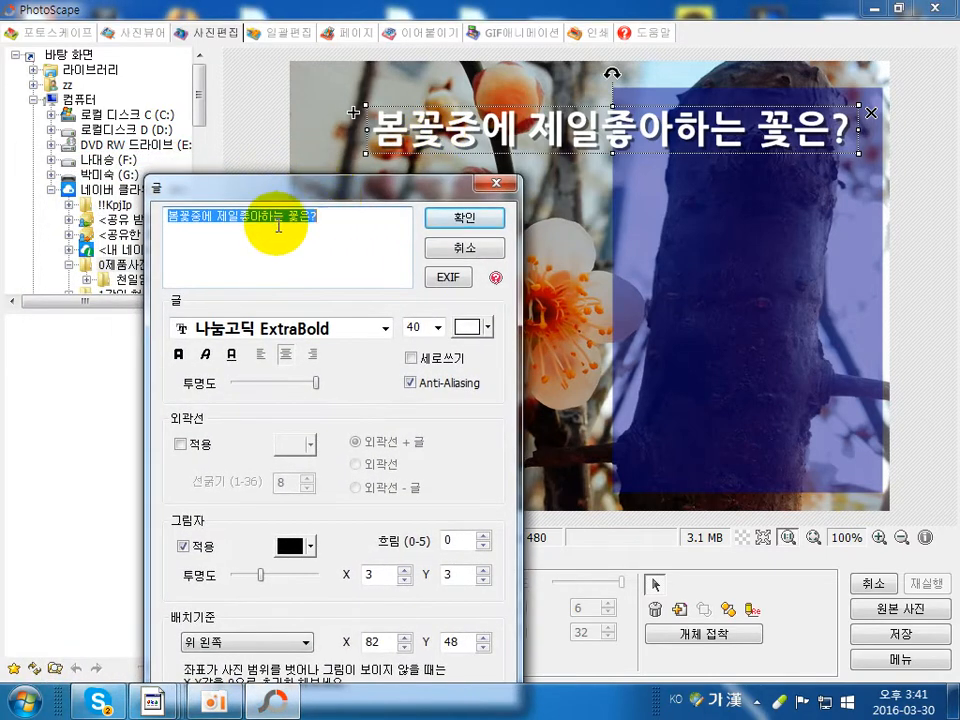
click(218, 216)
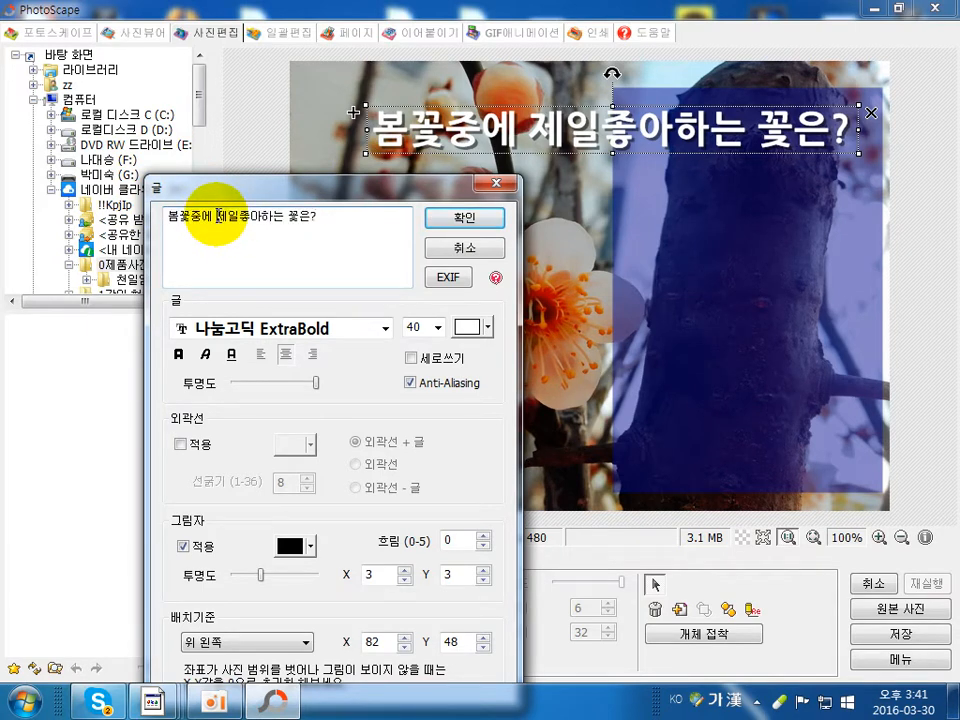
key(Return)
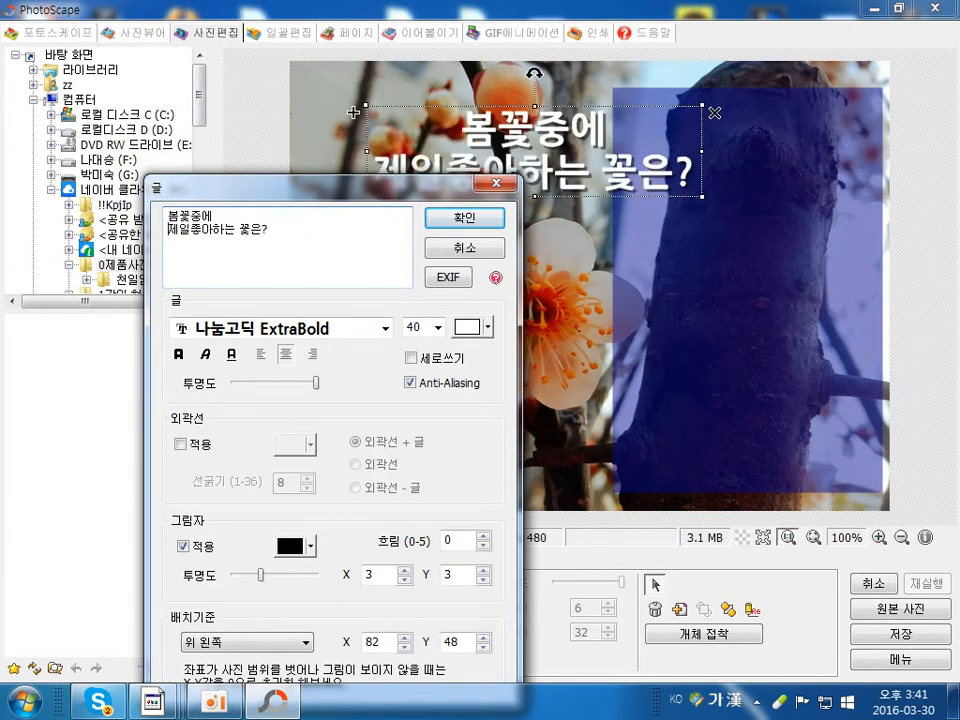
- Left-align the title text at size 28 and move it into the upper part of the blue box
click(262, 368)
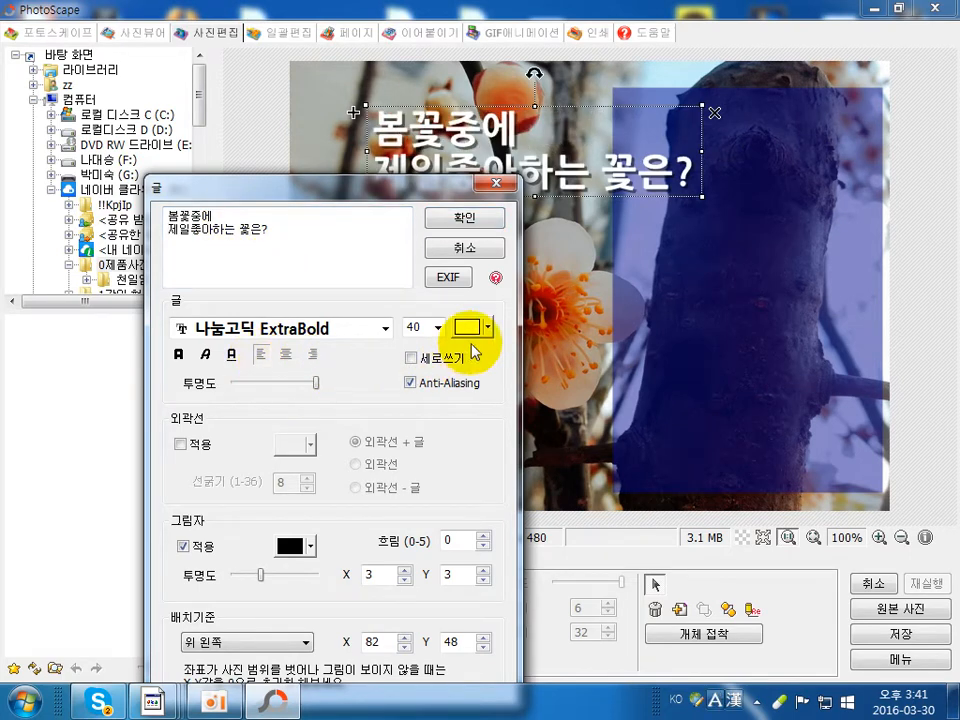
click(438, 328)
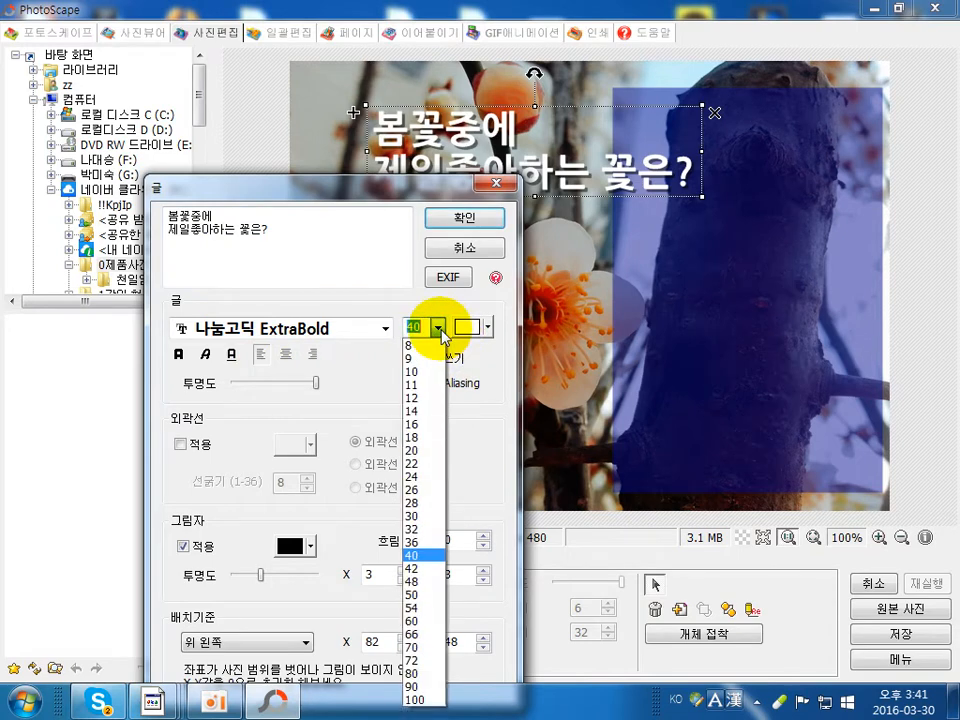
click(424, 512)
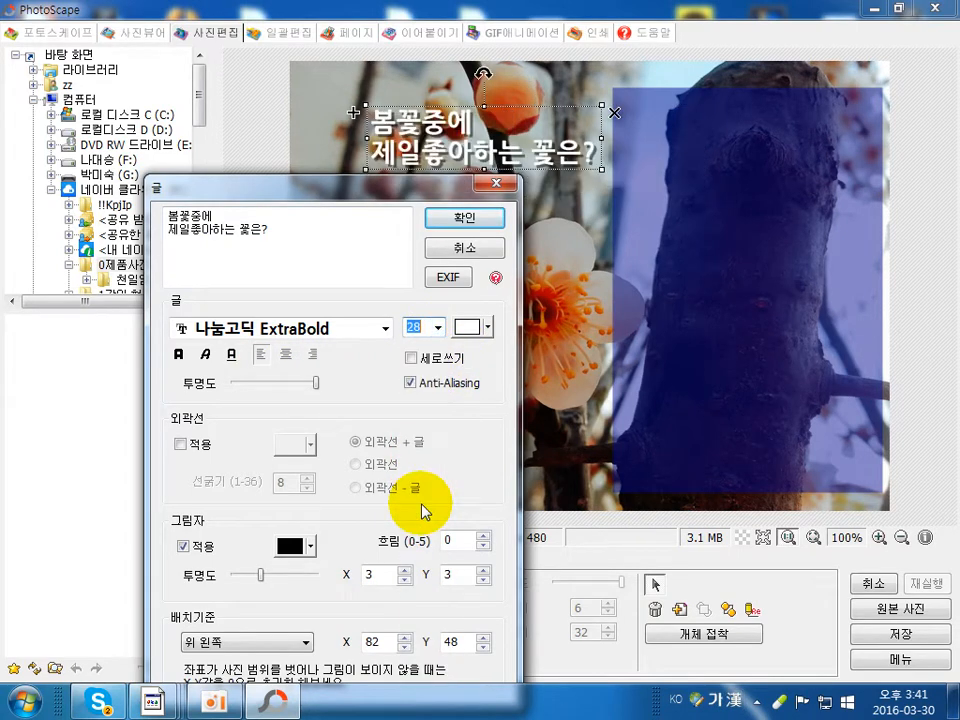
click(455, 230)
drag(442, 150, 697, 155)
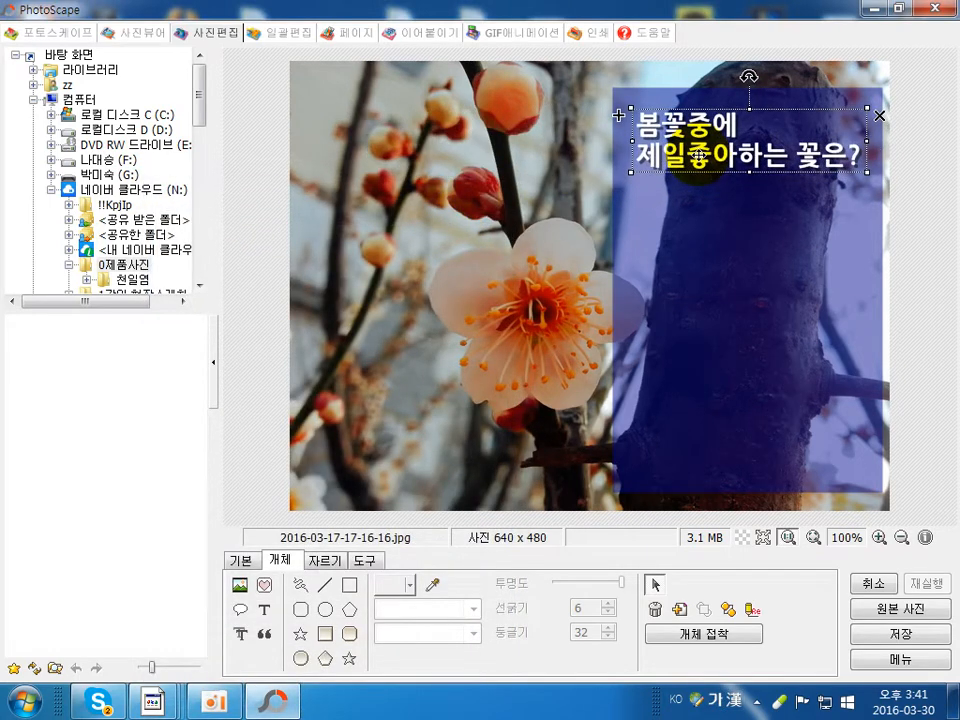
click(537, 193)
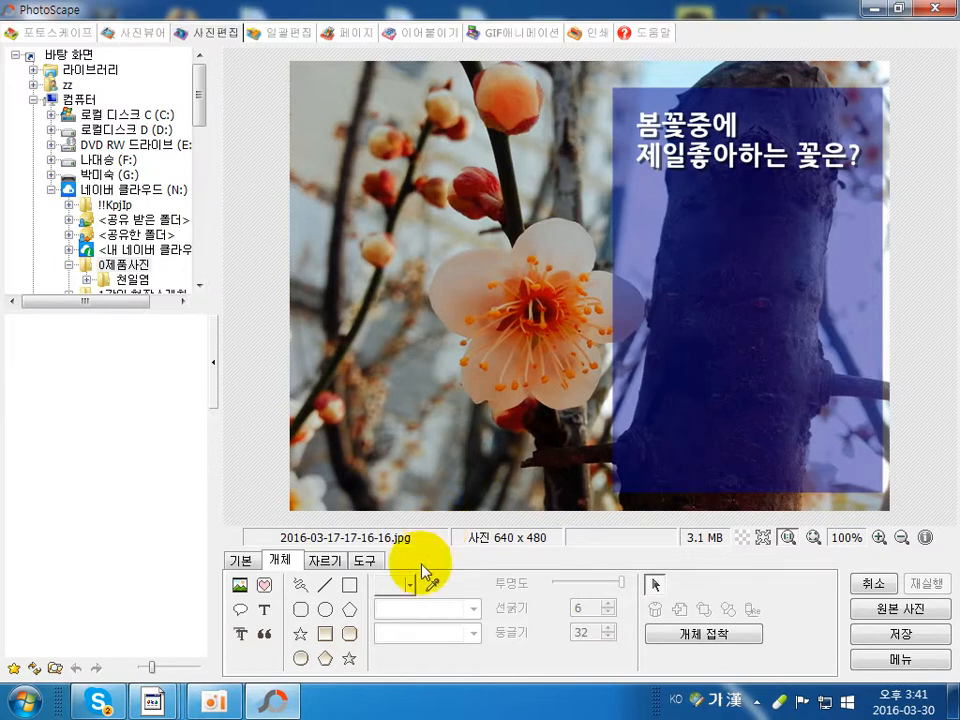
- Add a text object reading "1. 노루귀" and place it in the blue box below the title
click(265, 622)
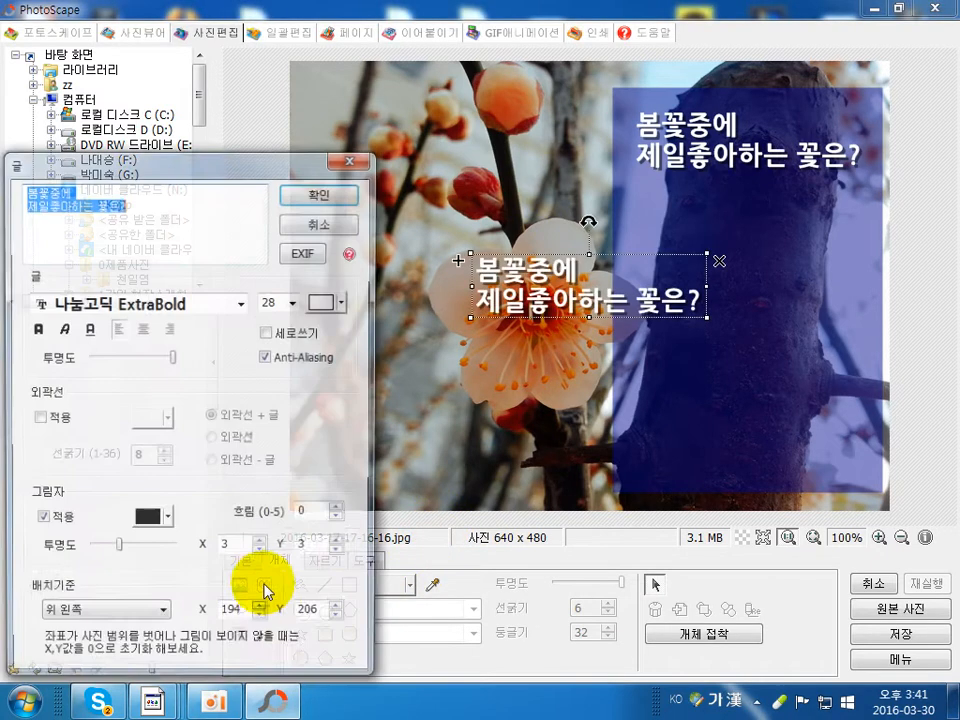
text(1.)
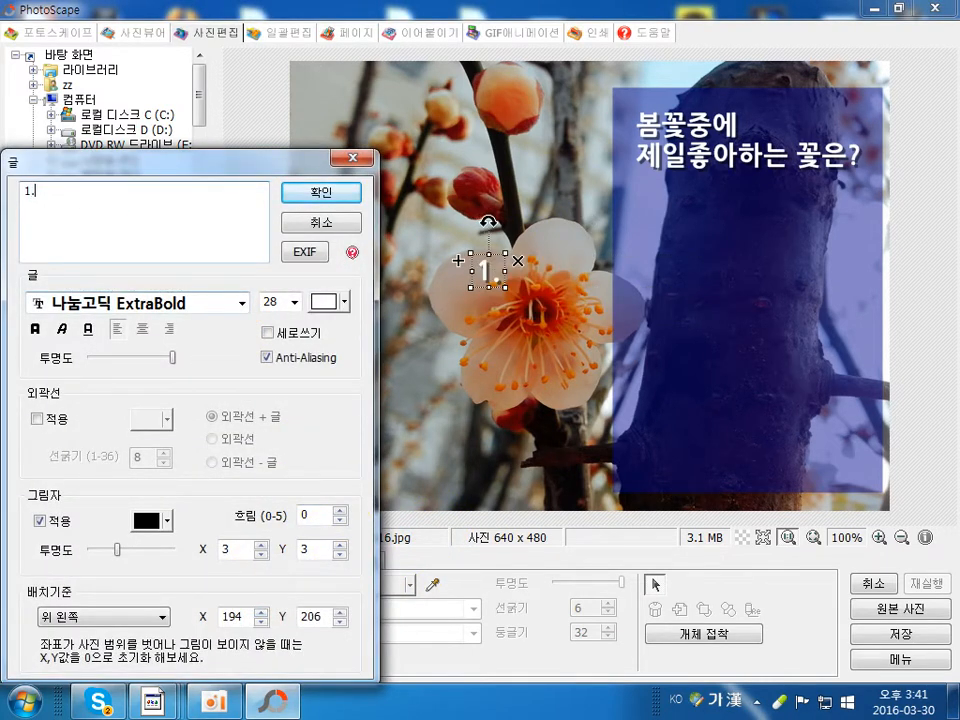
text( 노루귀)
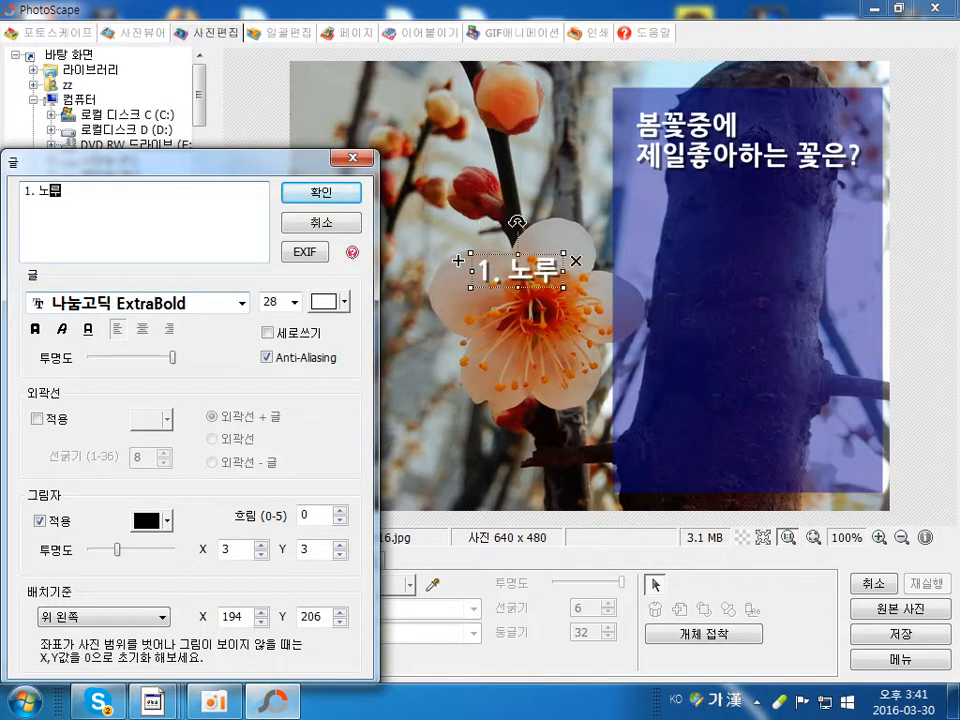
click(320, 192)
drag(545, 272, 714, 221)
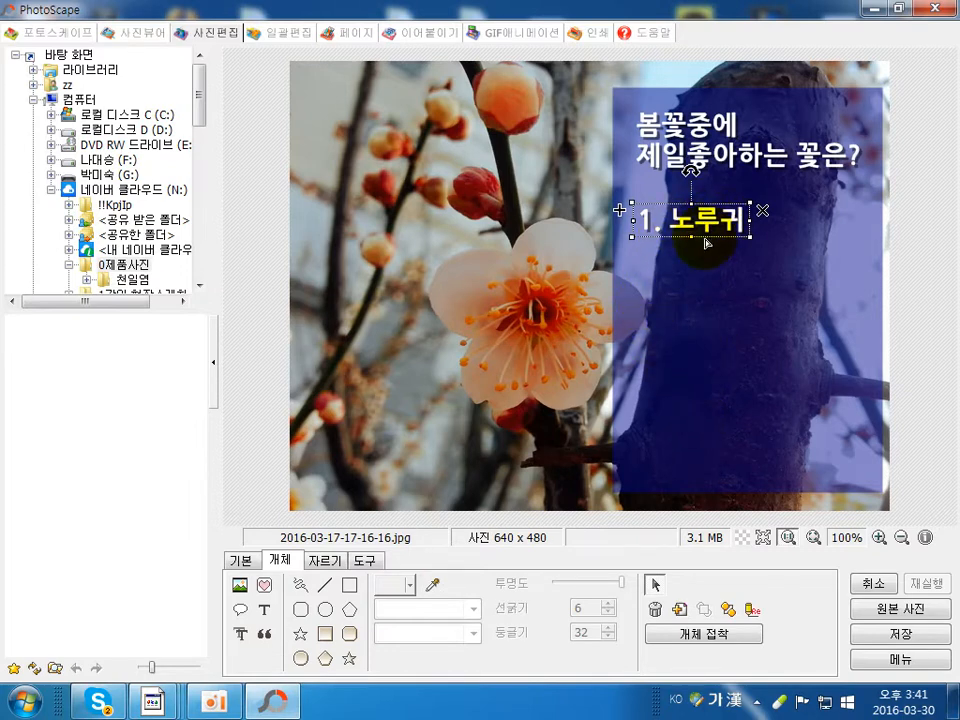
- Duplicate the "1. 노루귀" text and place the copy directly below the original
click(619, 210)
drag(698, 245, 682, 289)
click(690, 278)
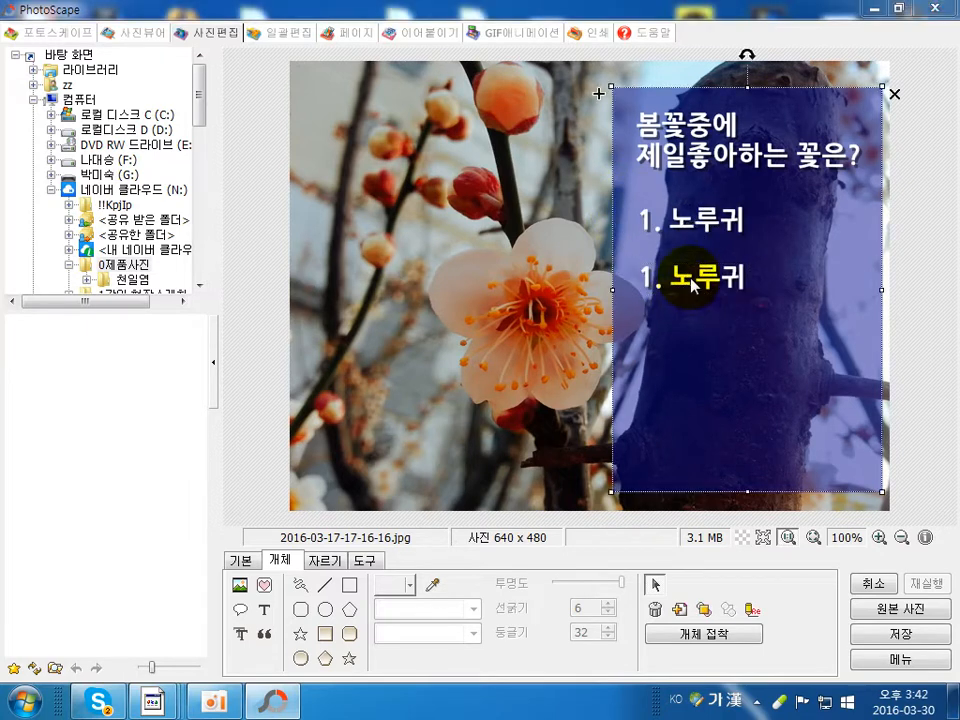
double_click(636, 321)
click(573, 530)
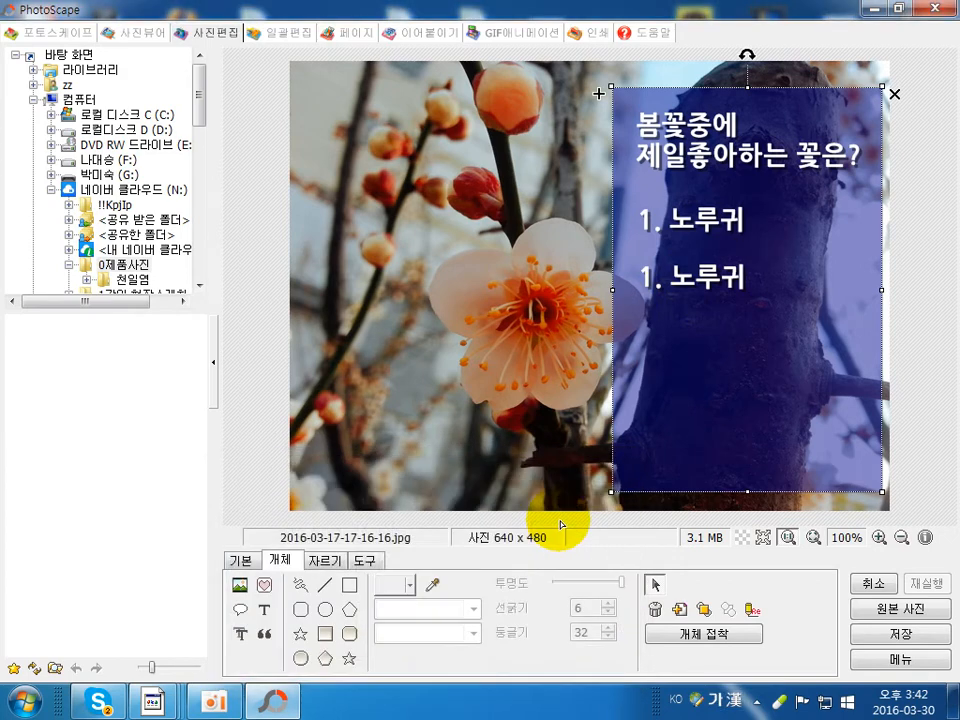
- Change the text of the lower "1. 노루귀" copy to "2. 변산바람꽃"
click(690, 280)
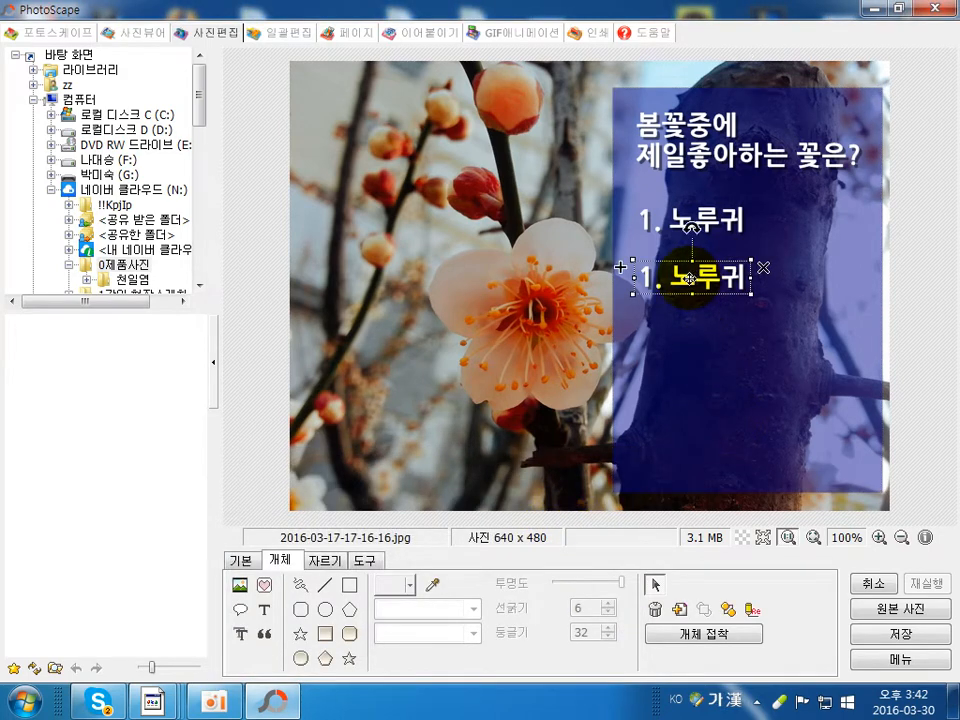
right_click(689, 278)
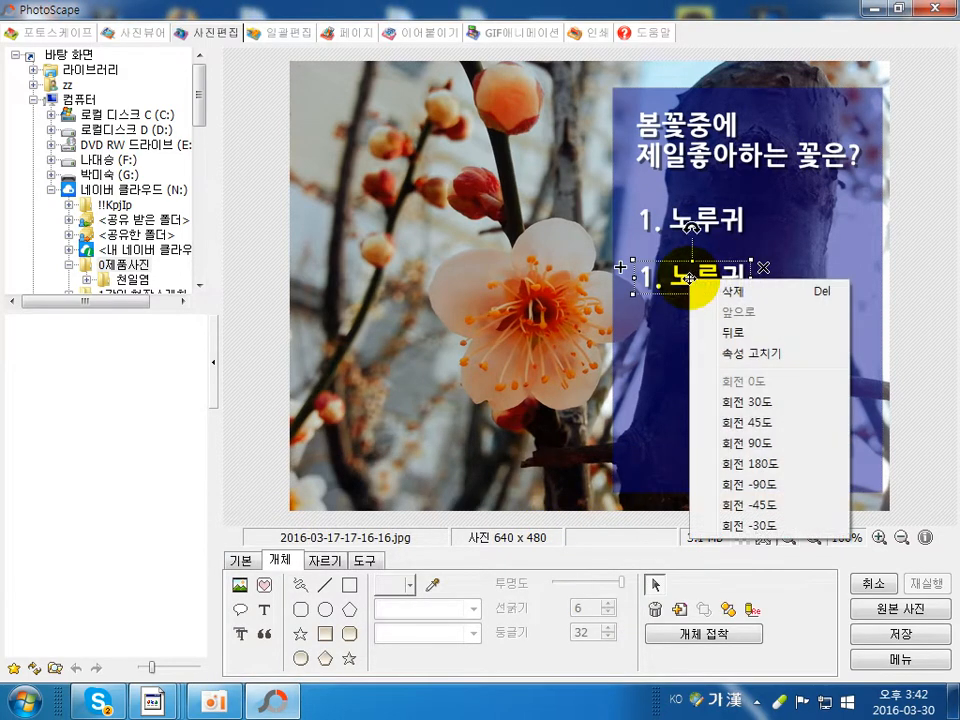
click(746, 355)
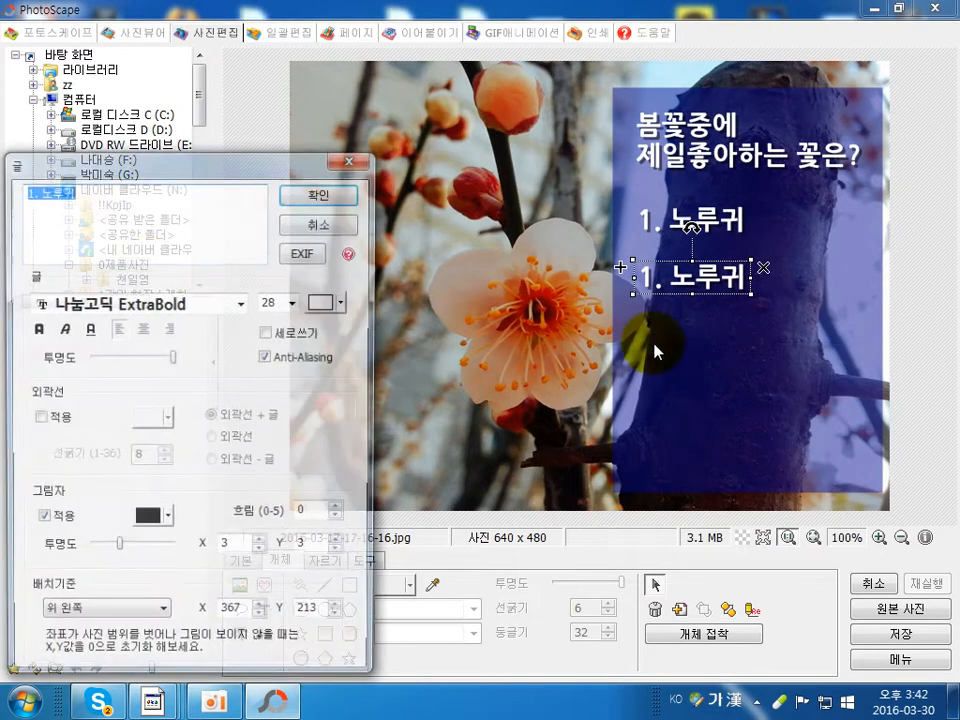
text(2.)
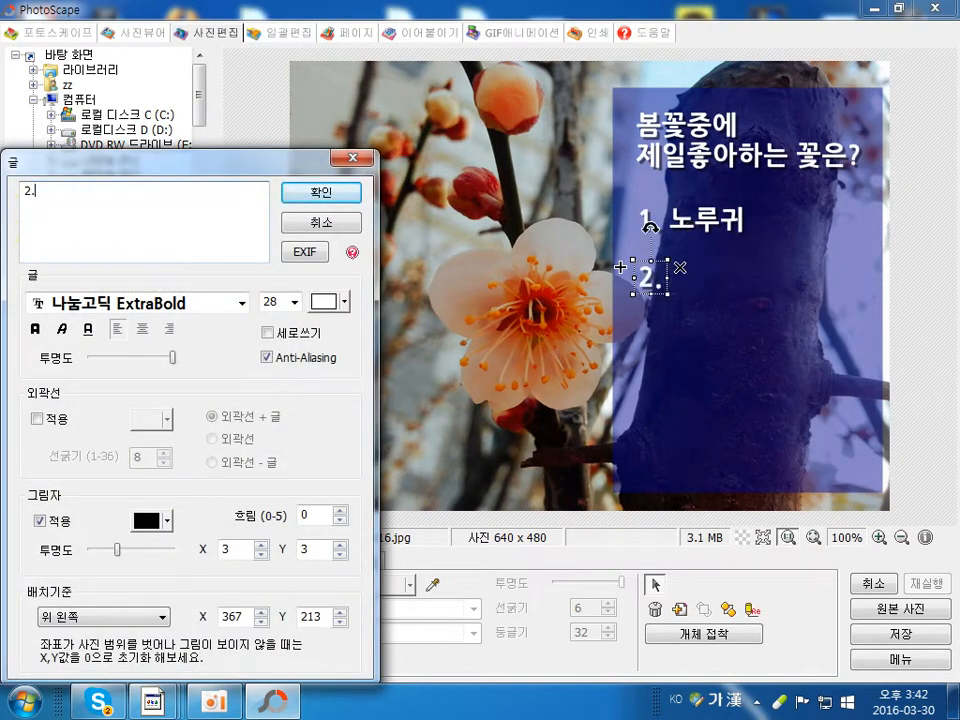
text( 변산바람)
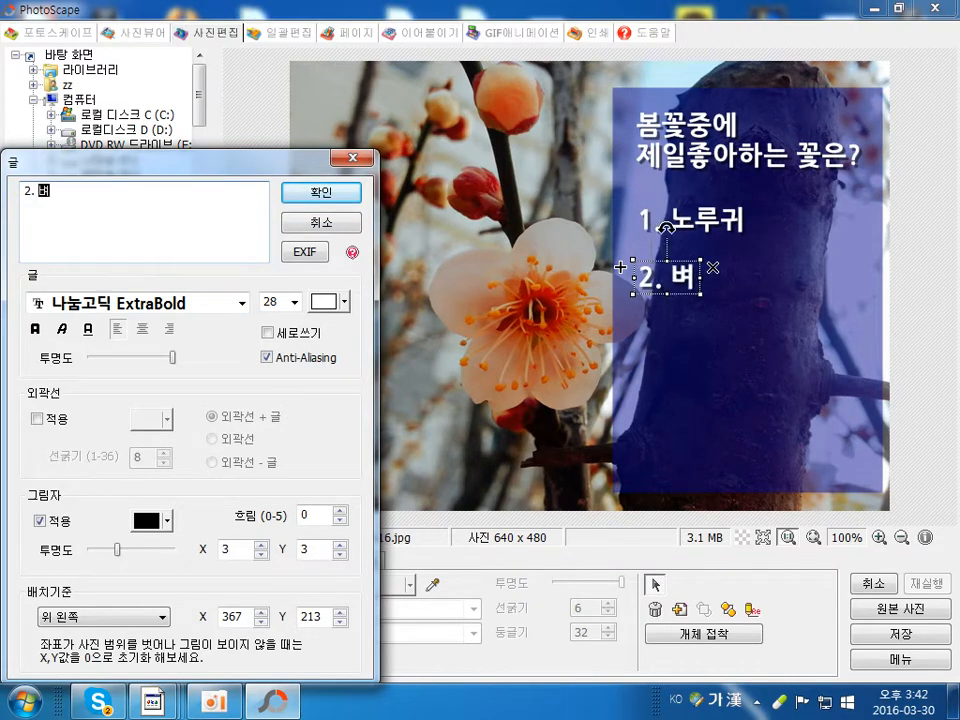
text(꽃)
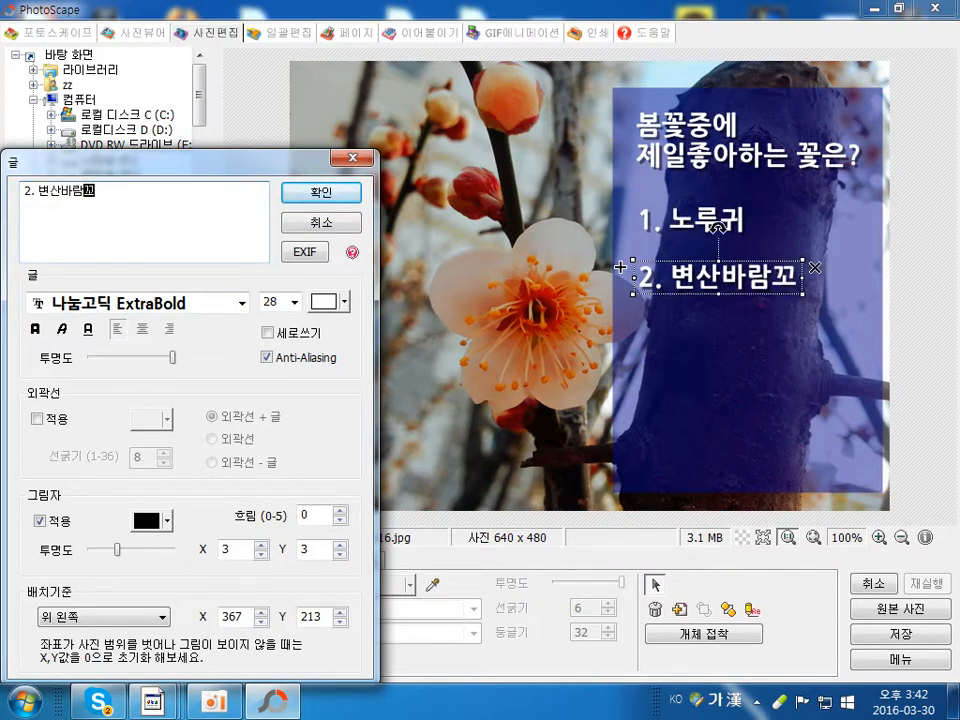
- Color the "2. 변산바람꽃" text light pink and apply the text changes
click(344, 302)
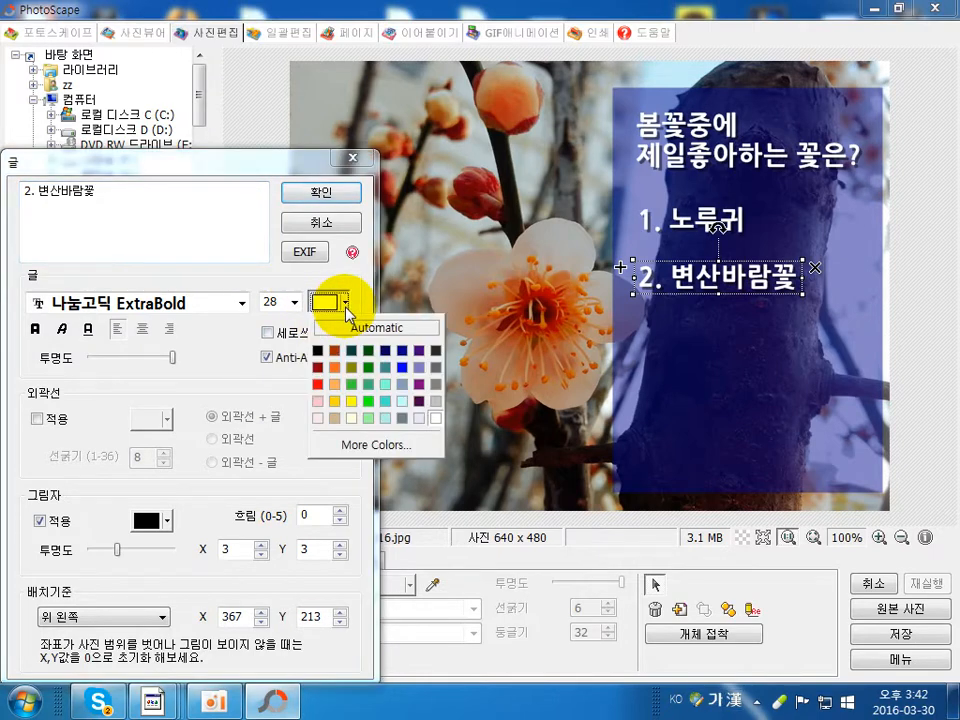
click(319, 401)
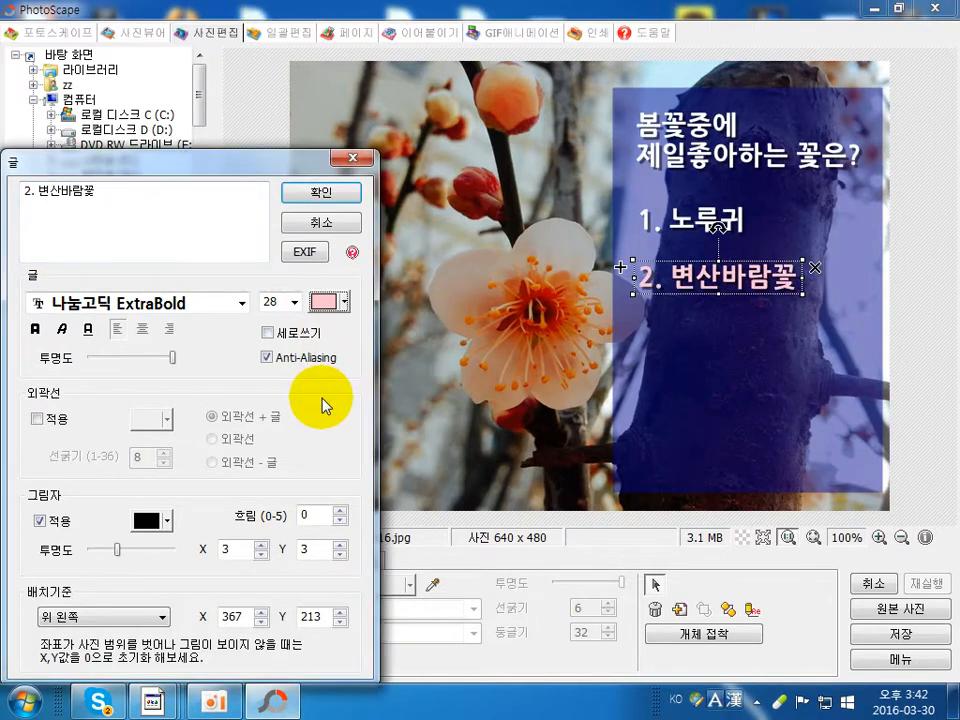
click(311, 190)
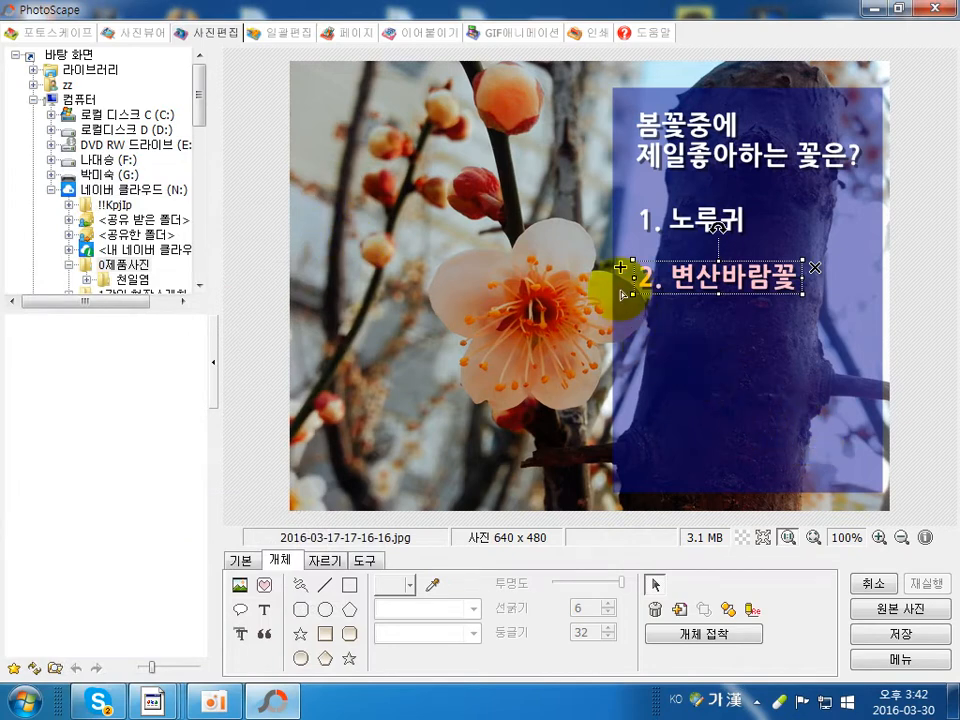
- Duplicate the "2. 변산바람꽃" text below the original and change the copy's wording to "3. 홍매화"
drag(621, 268, 636, 284)
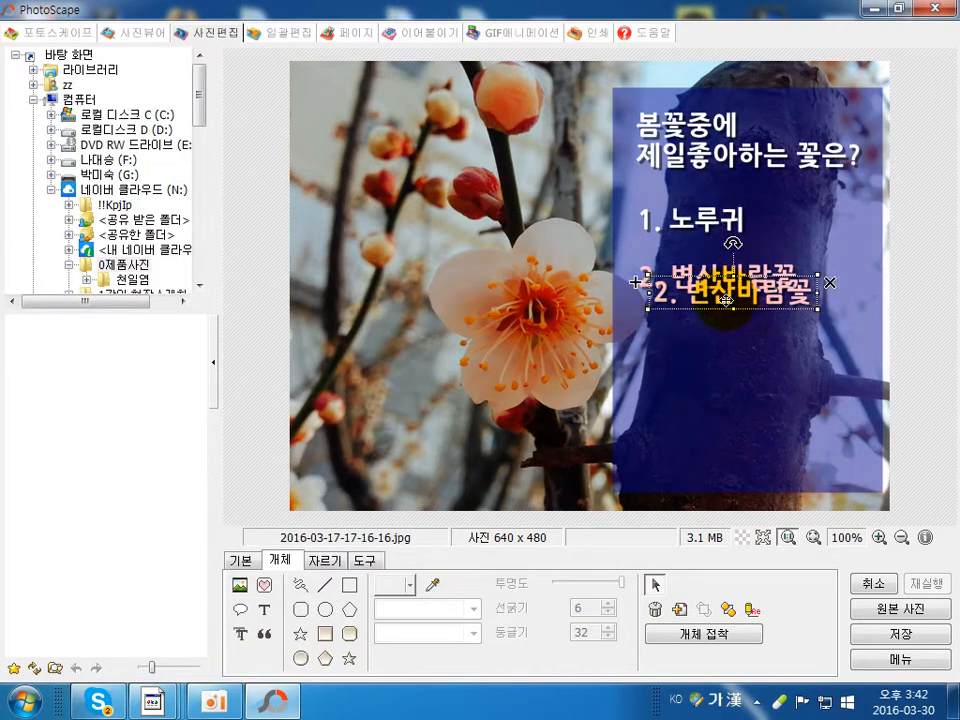
drag(718, 304, 708, 352)
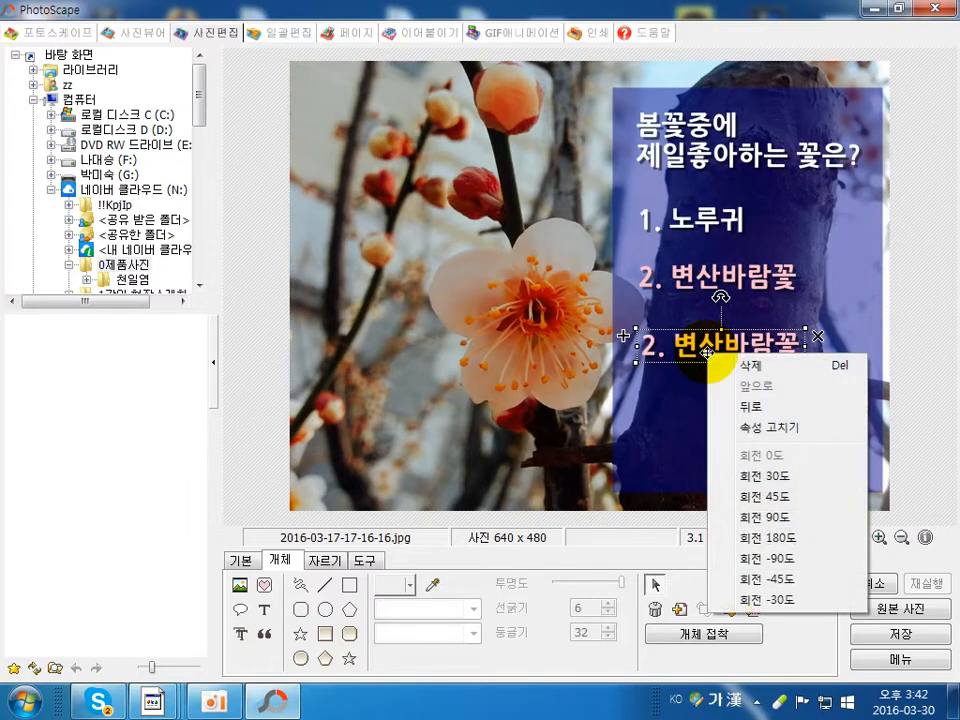
click(751, 428)
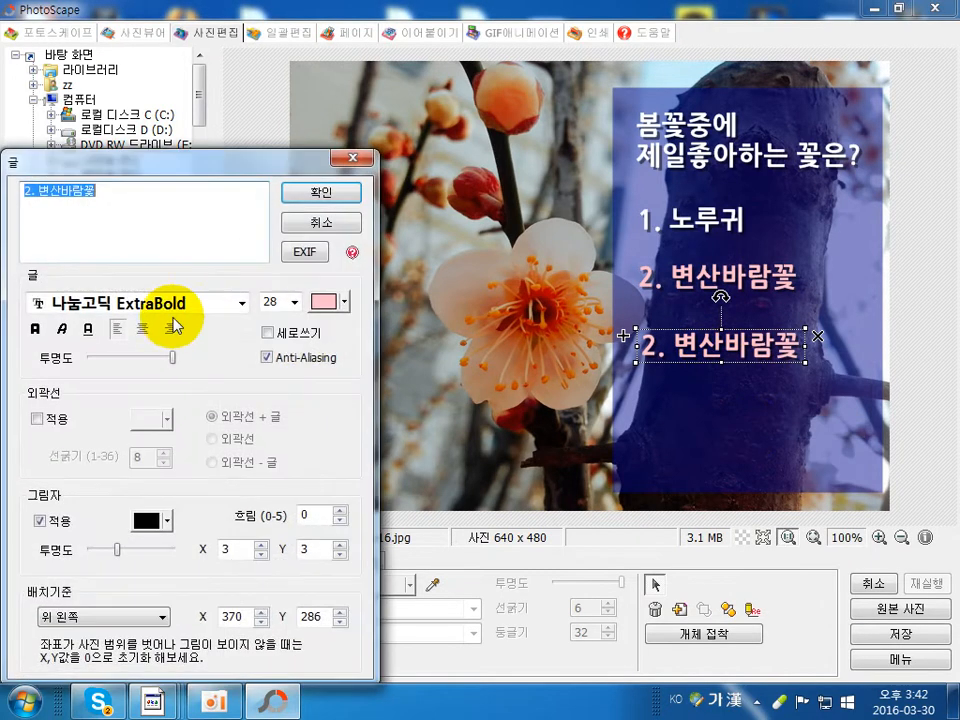
text(3.)
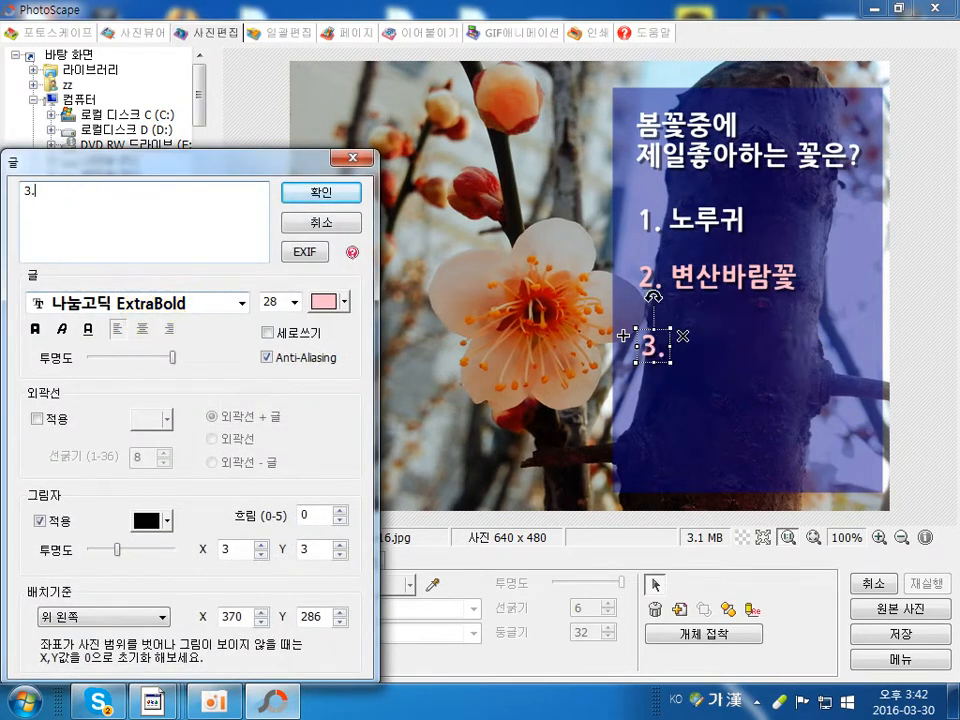
text( ㅁ)
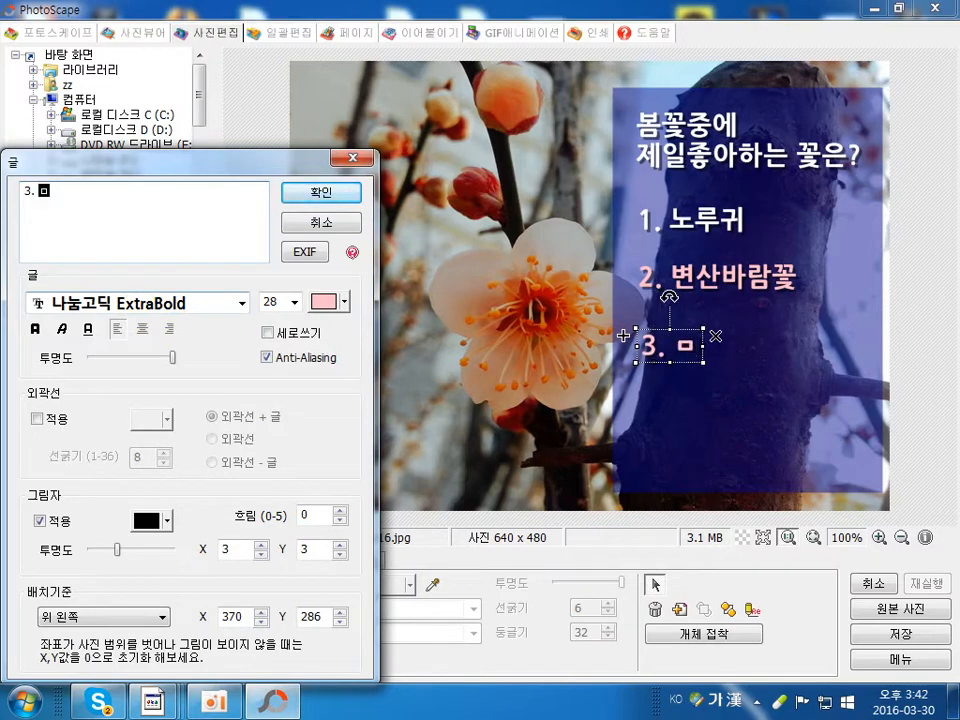
key(BackSpace)
text(홈매호)
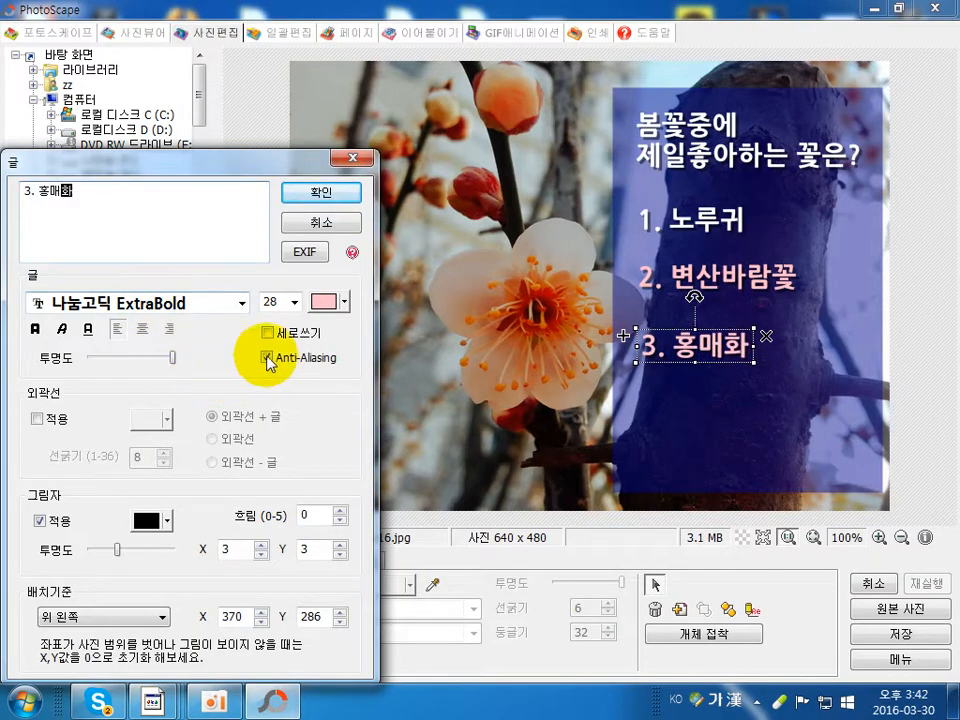
- Color the "3. 홍매화" text very pale pink, nudge it slightly upward and deselect it
click(343, 318)
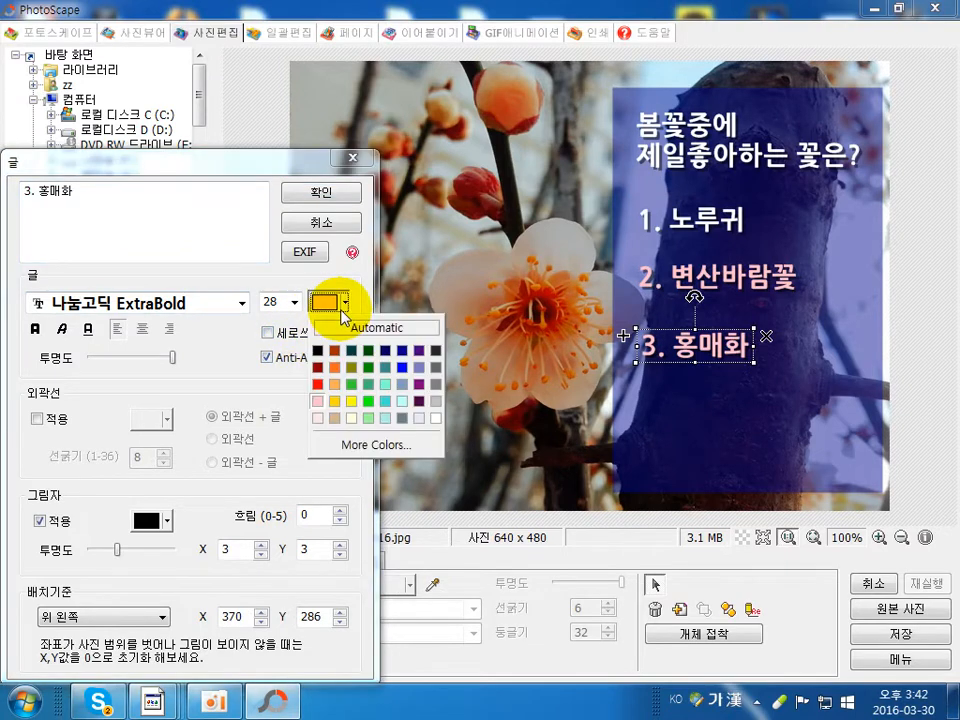
click(317, 419)
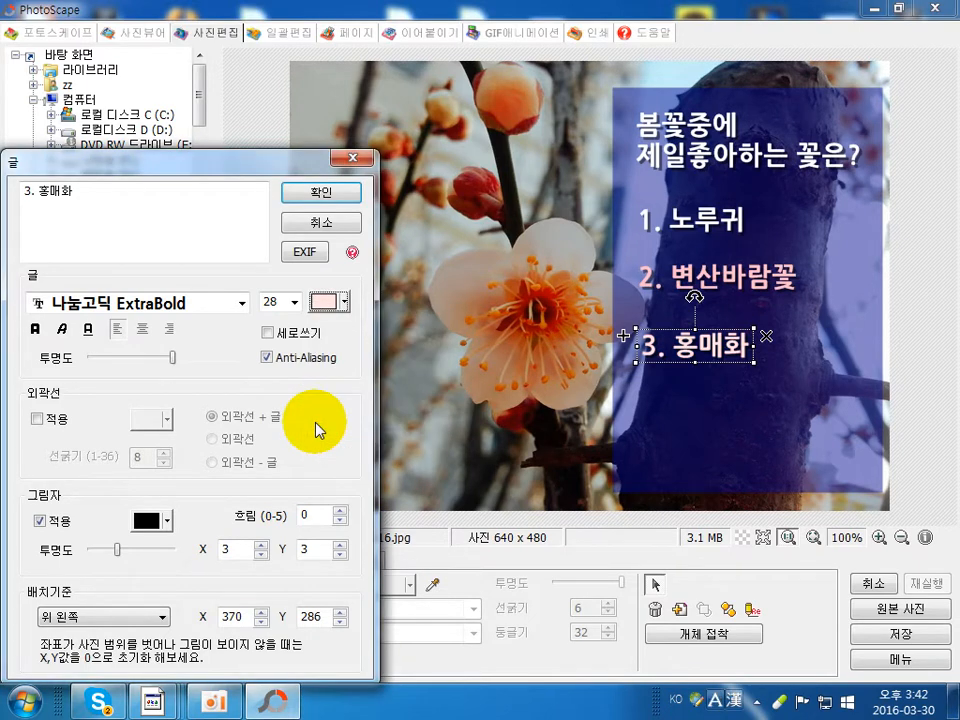
click(316, 210)
drag(716, 343, 718, 340)
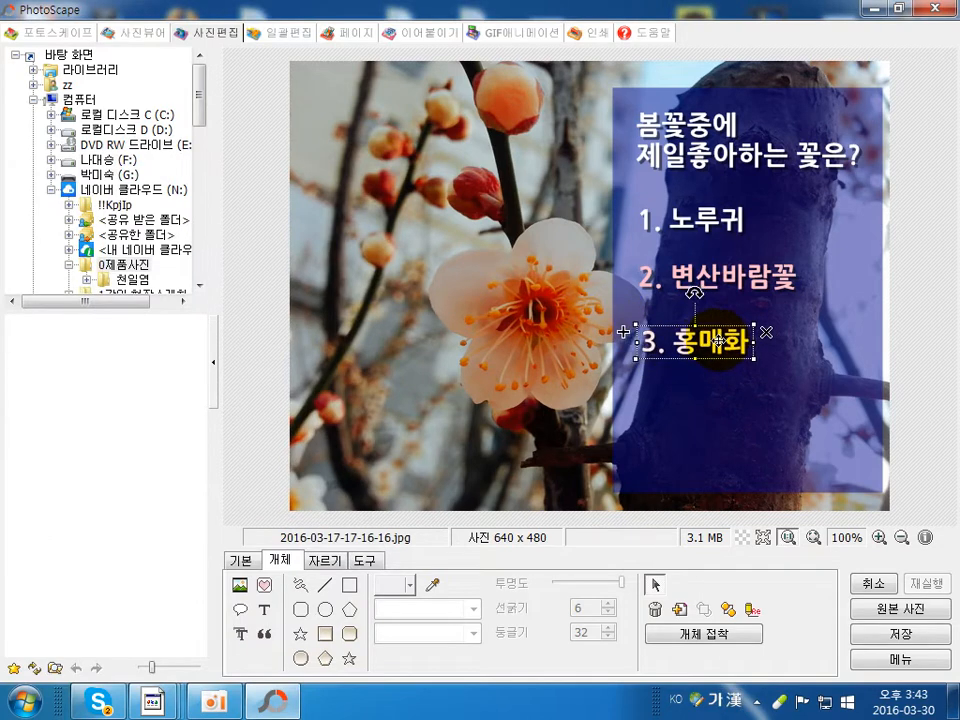
click(685, 403)
click(420, 370)
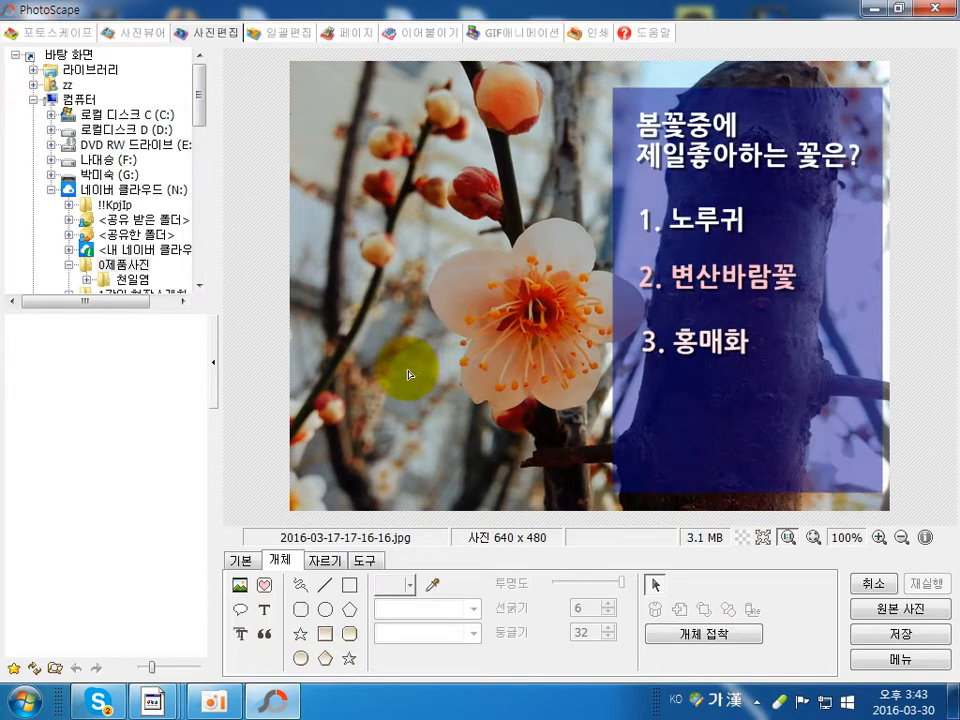
- Add a new text object reading "4. 봄까치꽃" to the photo
click(267, 617)
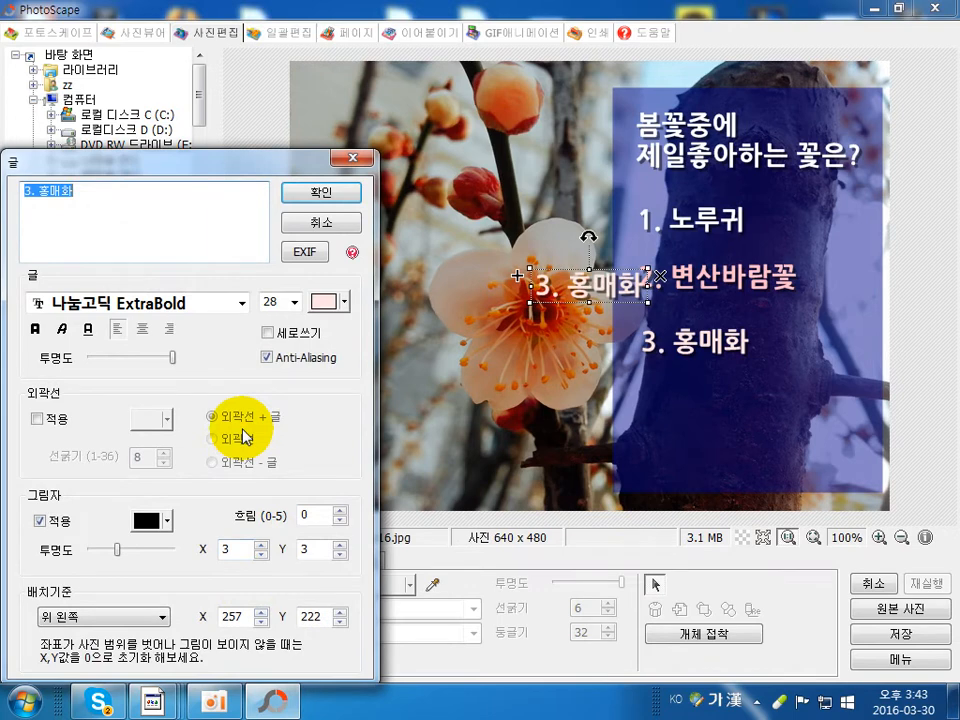
text(4.)
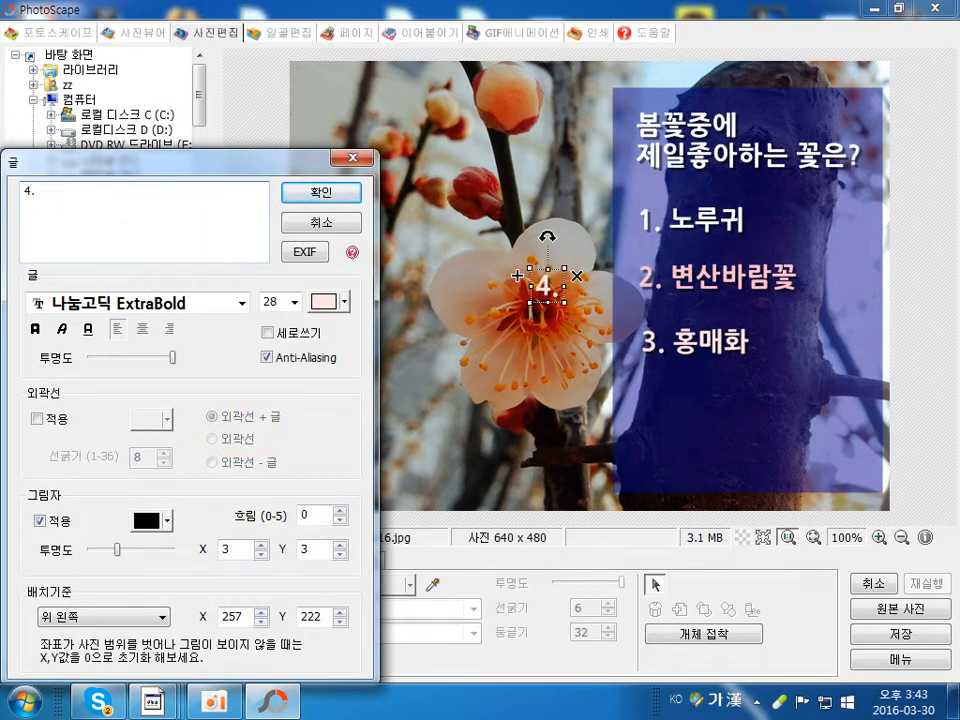
text( 봄ㄲ)
text(치꽃)
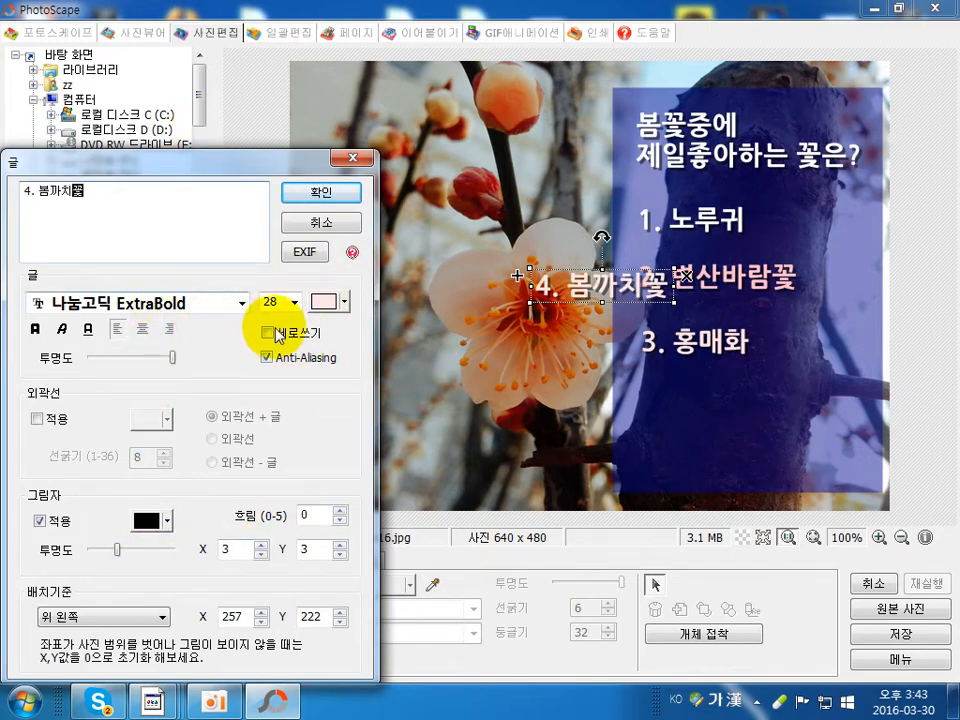
- Color the "4. 봄까치꽃" text light cyan and place it below "3. 홍매화" in the blue box, leaving it deselected
click(344, 303)
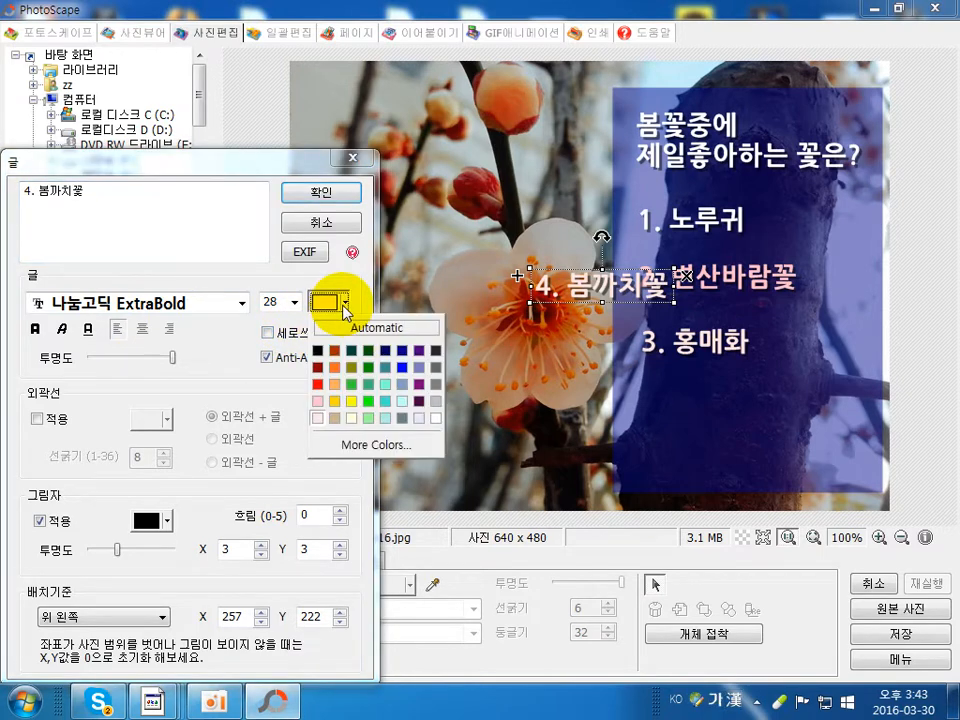
click(403, 409)
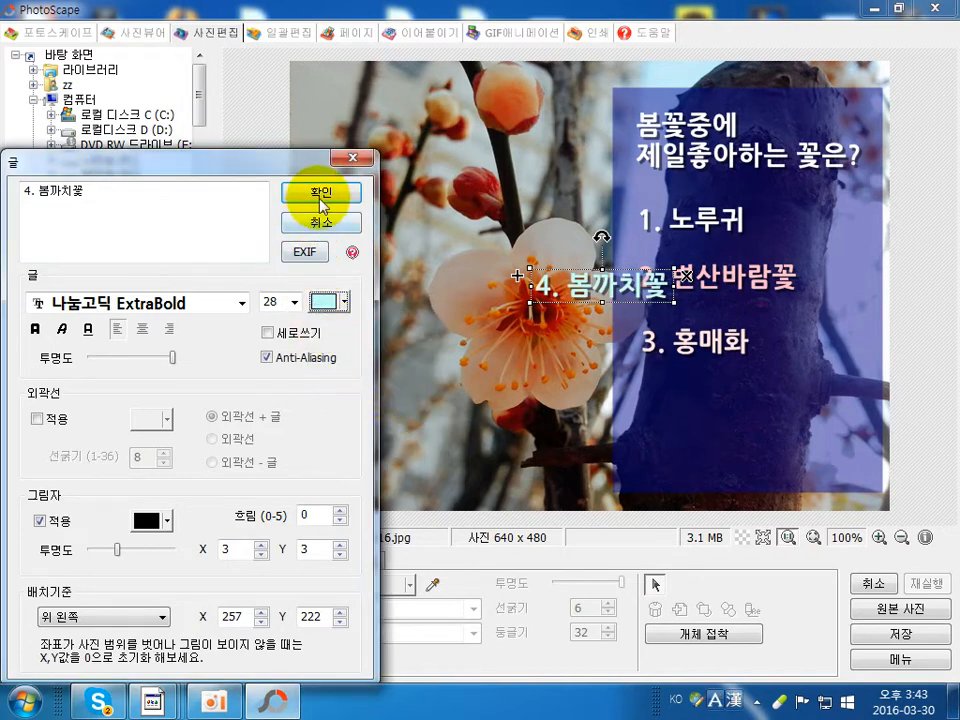
click(321, 200)
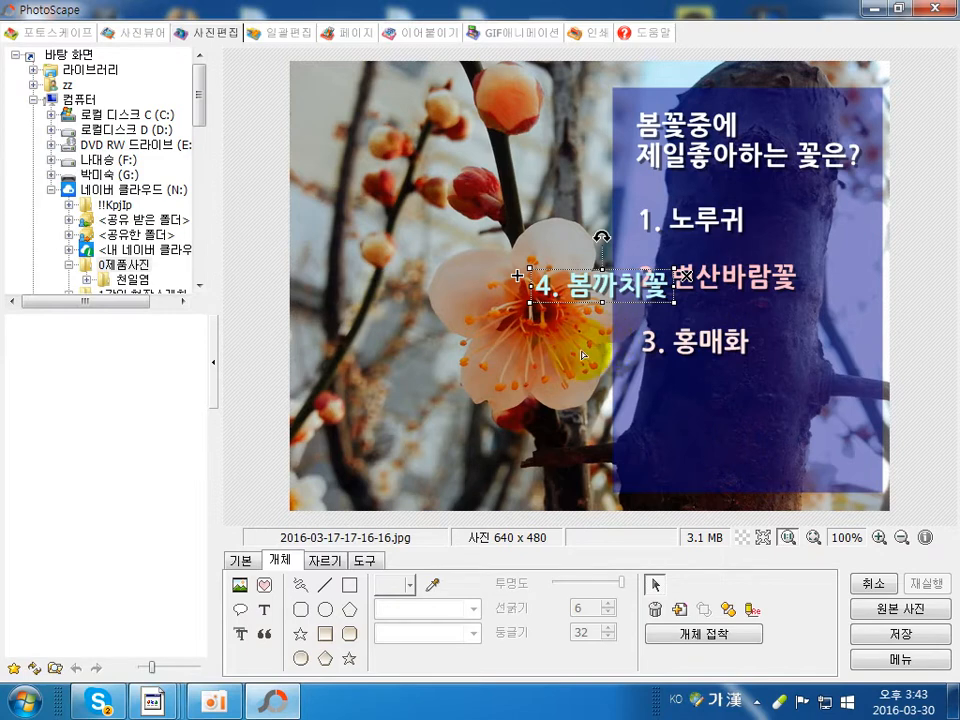
drag(588, 289, 695, 409)
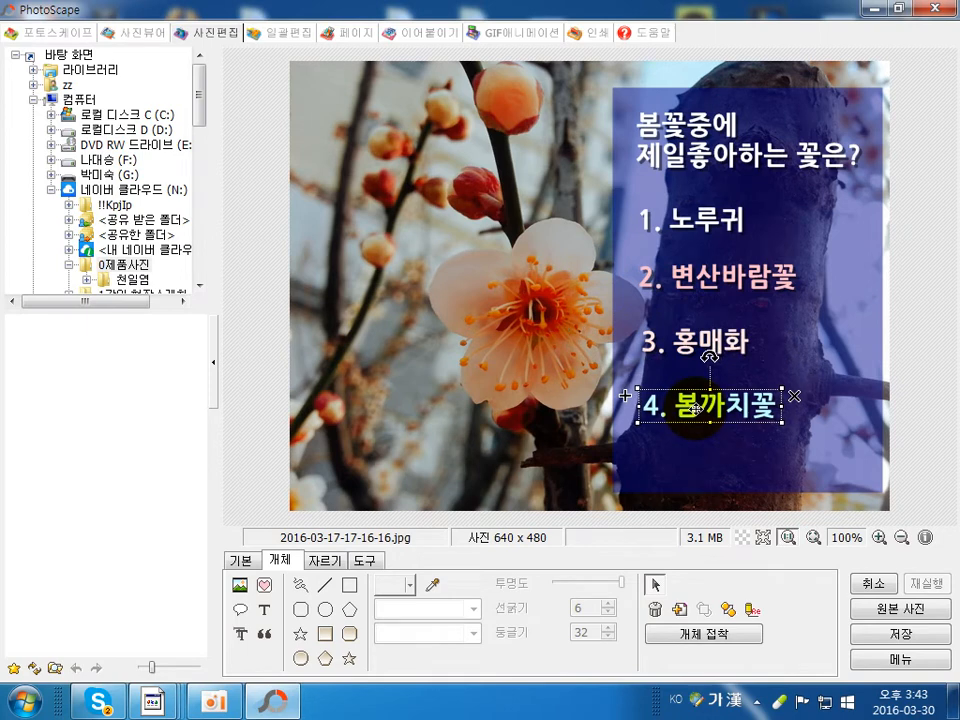
click(476, 474)
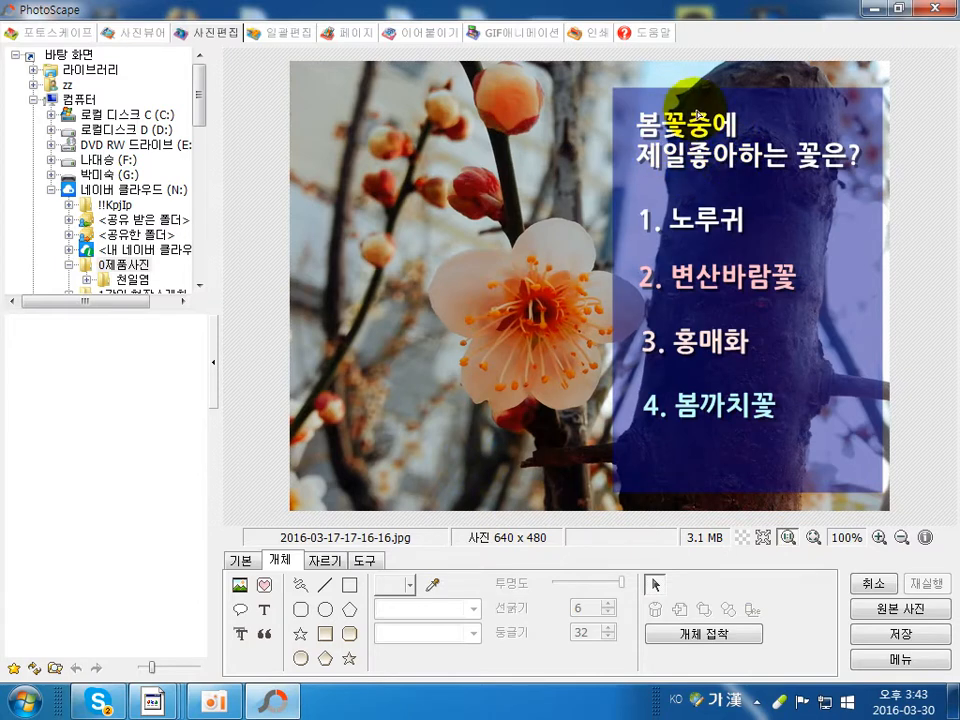
- Open the question title's text properties and color its letters red
click(716, 158)
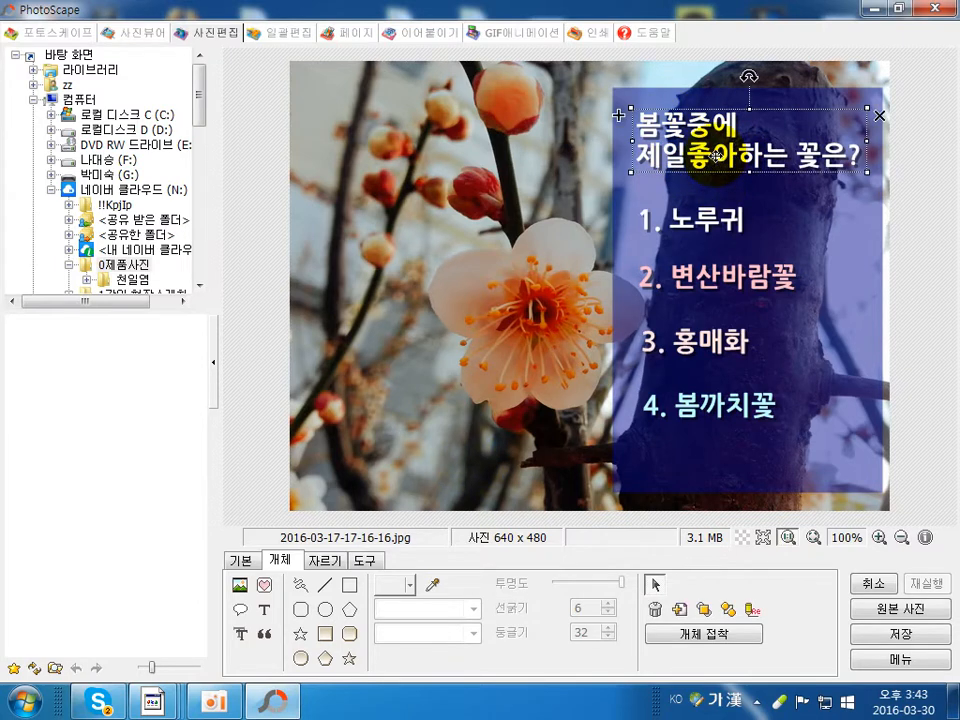
right_click(716, 158)
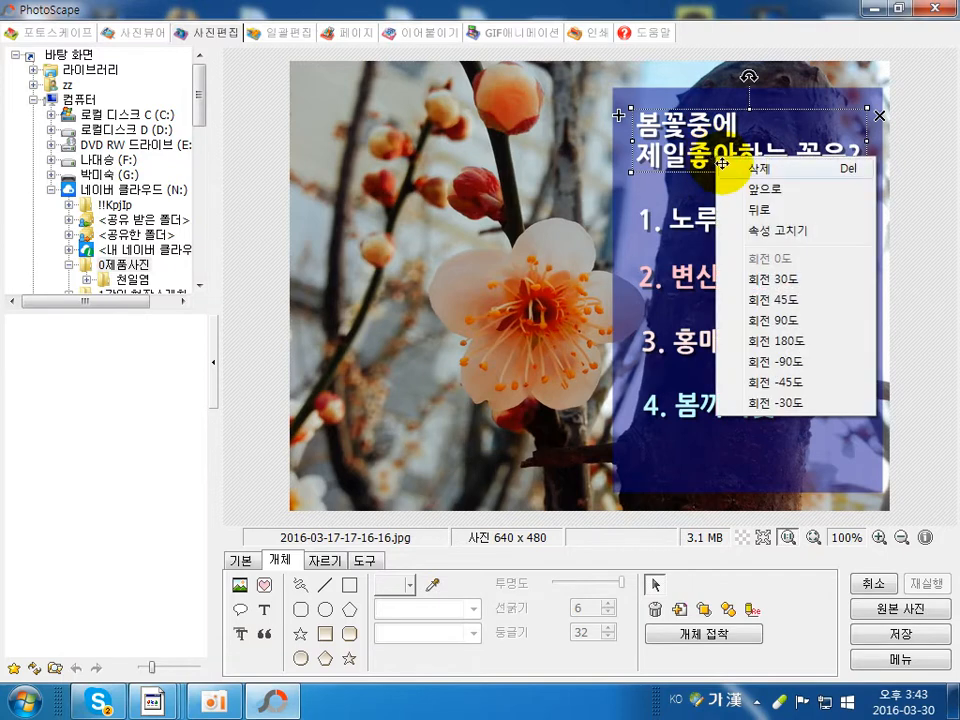
click(760, 231)
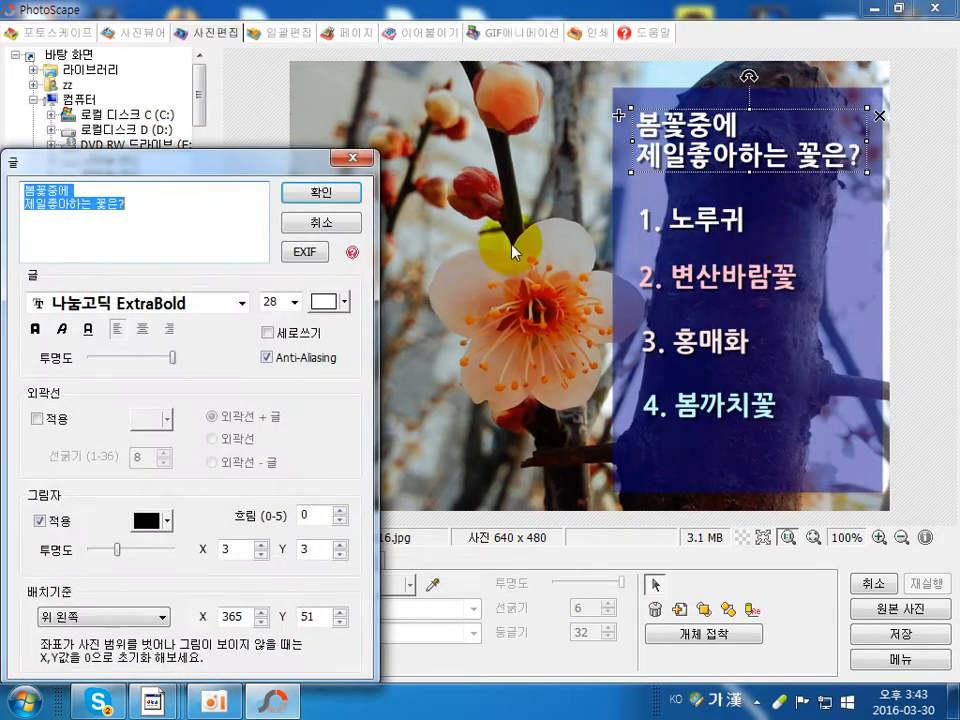
drag(160, 168, 252, 163)
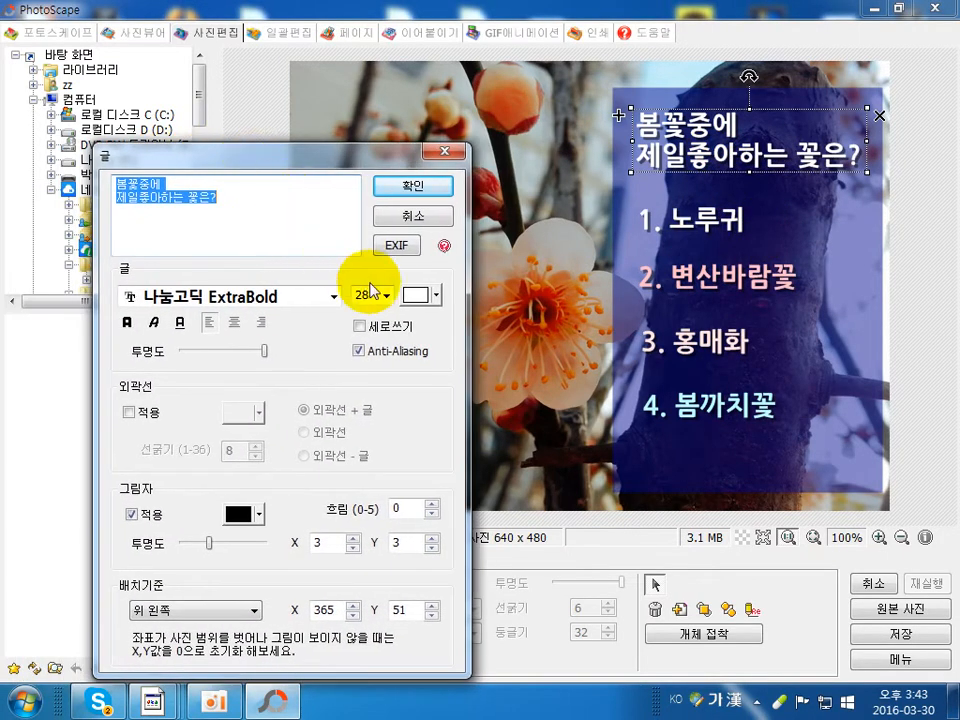
click(437, 297)
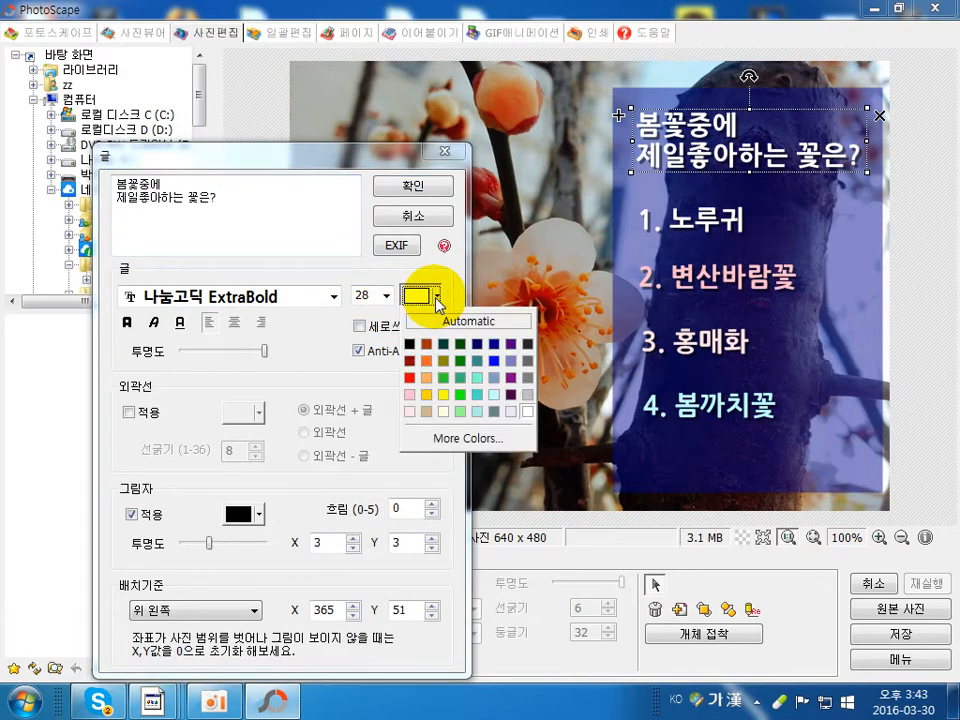
click(411, 379)
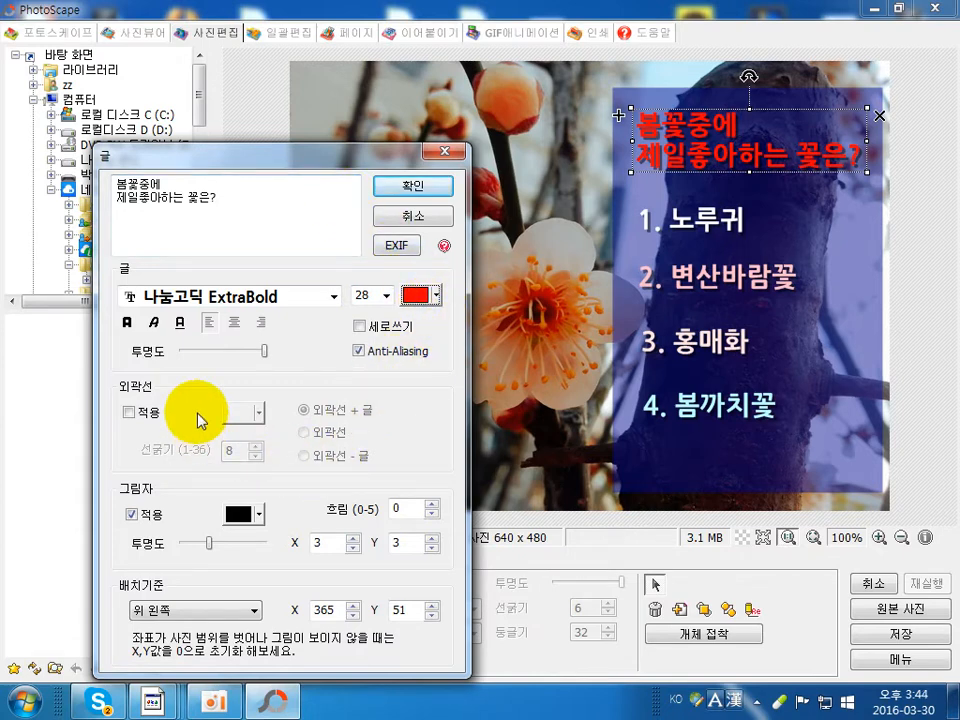
- Replace the question title's shadow with an outline and color its letters yellow
click(131, 514)
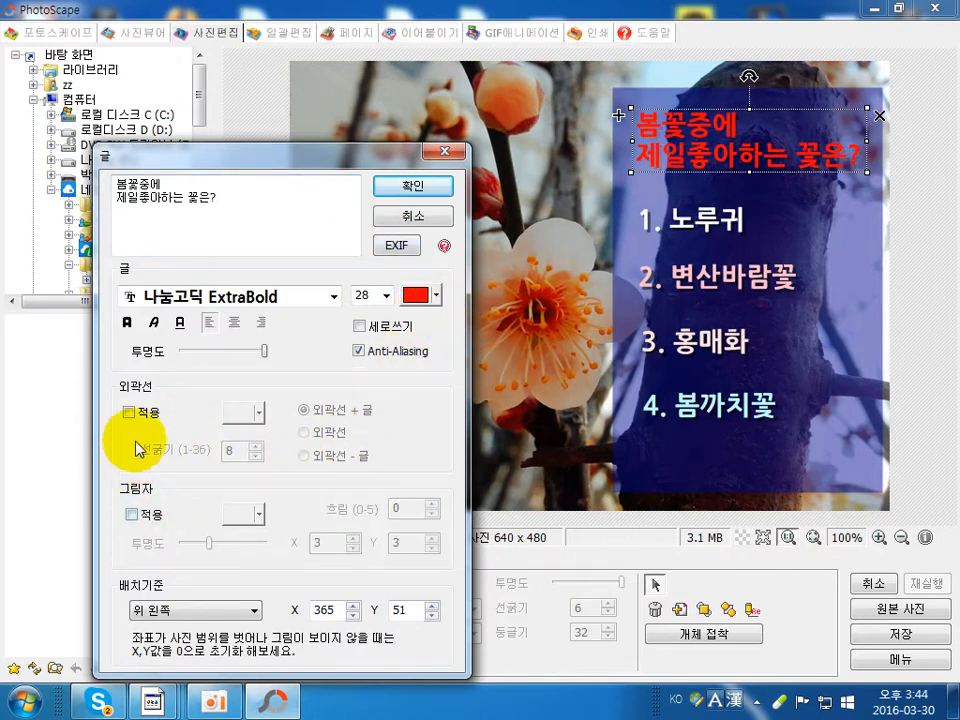
click(129, 413)
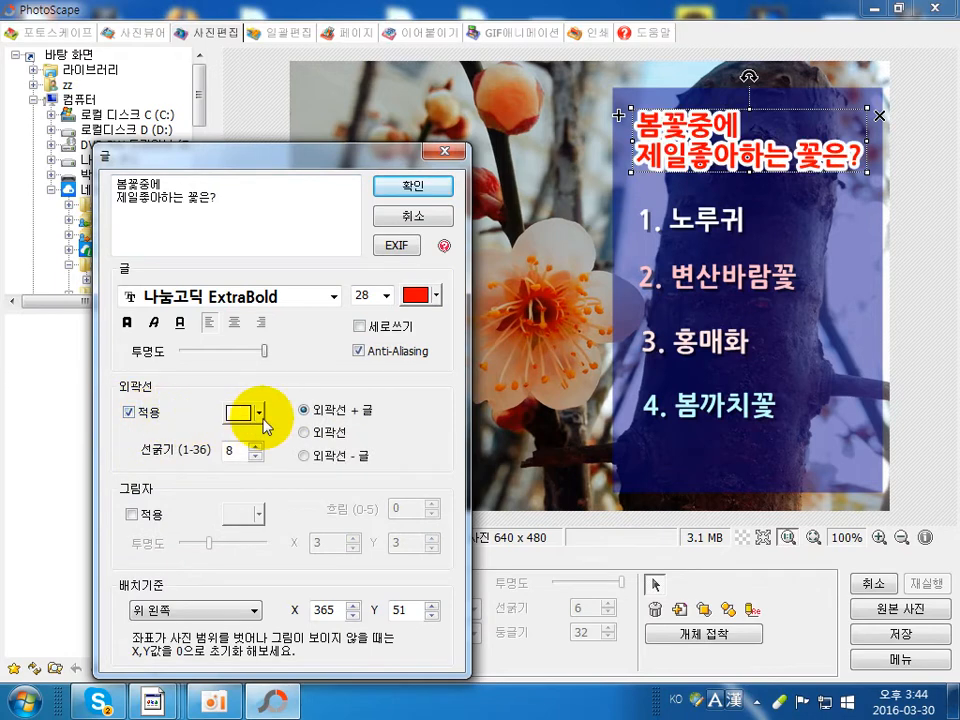
click(437, 297)
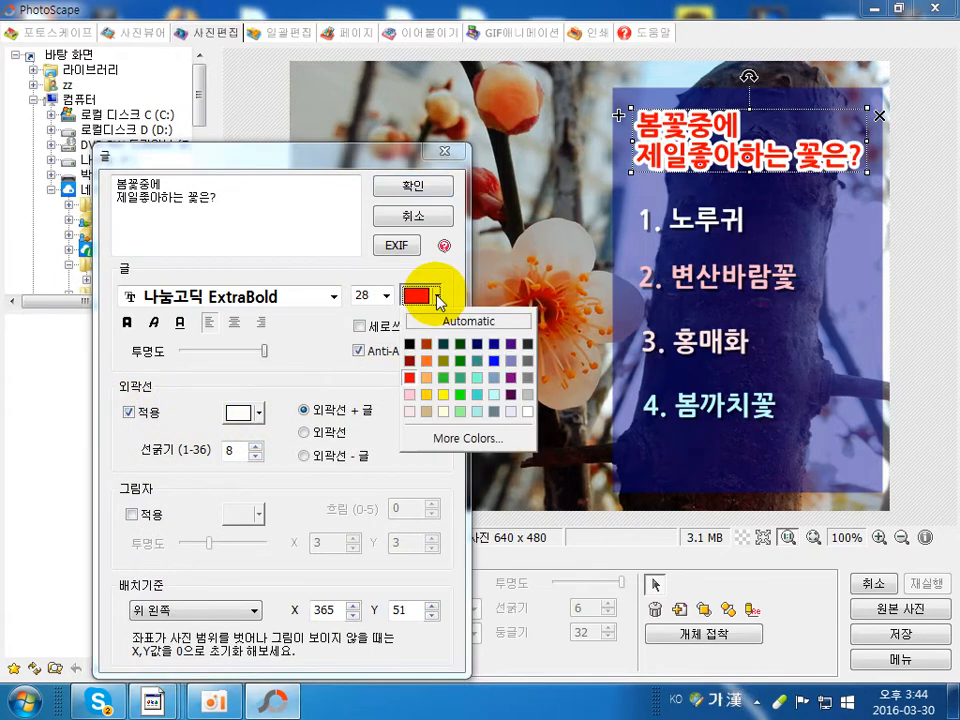
click(449, 404)
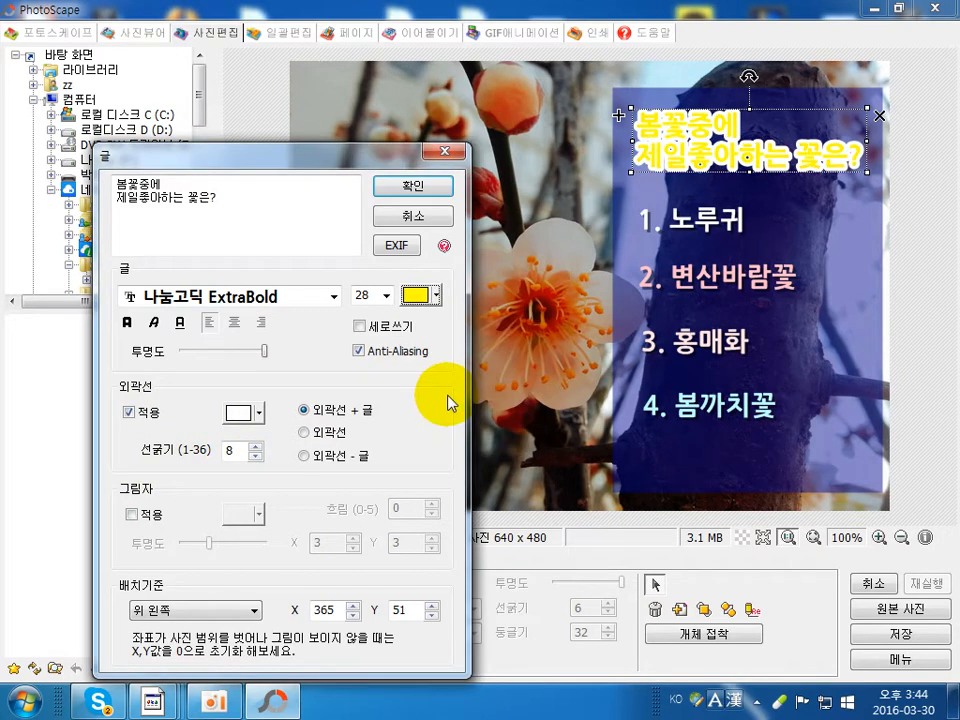
- Try purple as the title's outline color and settle on light orange
click(258, 413)
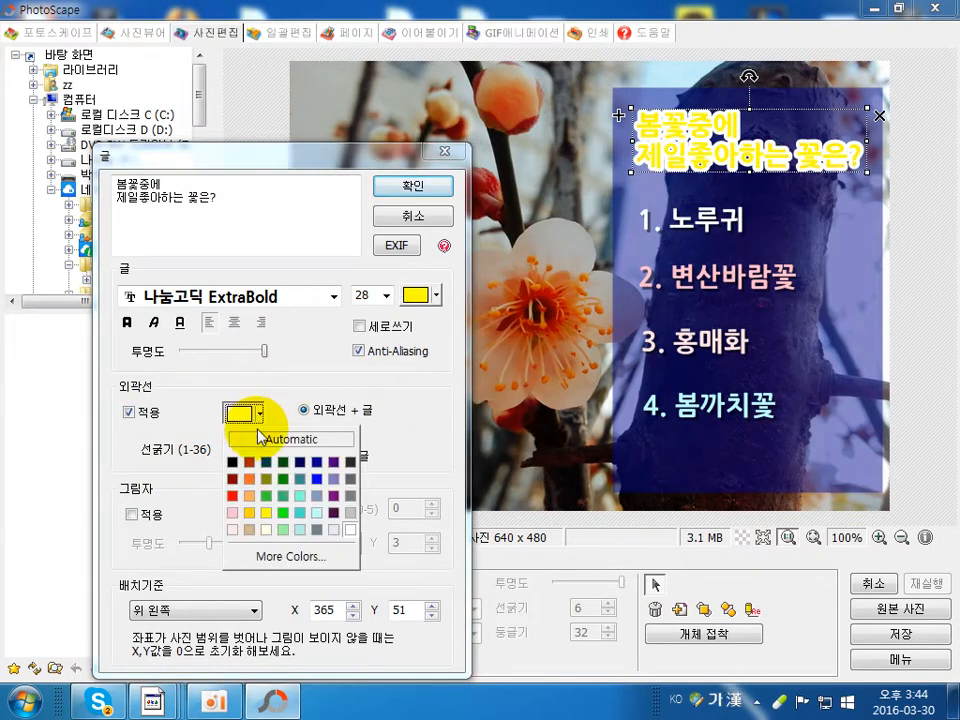
click(333, 512)
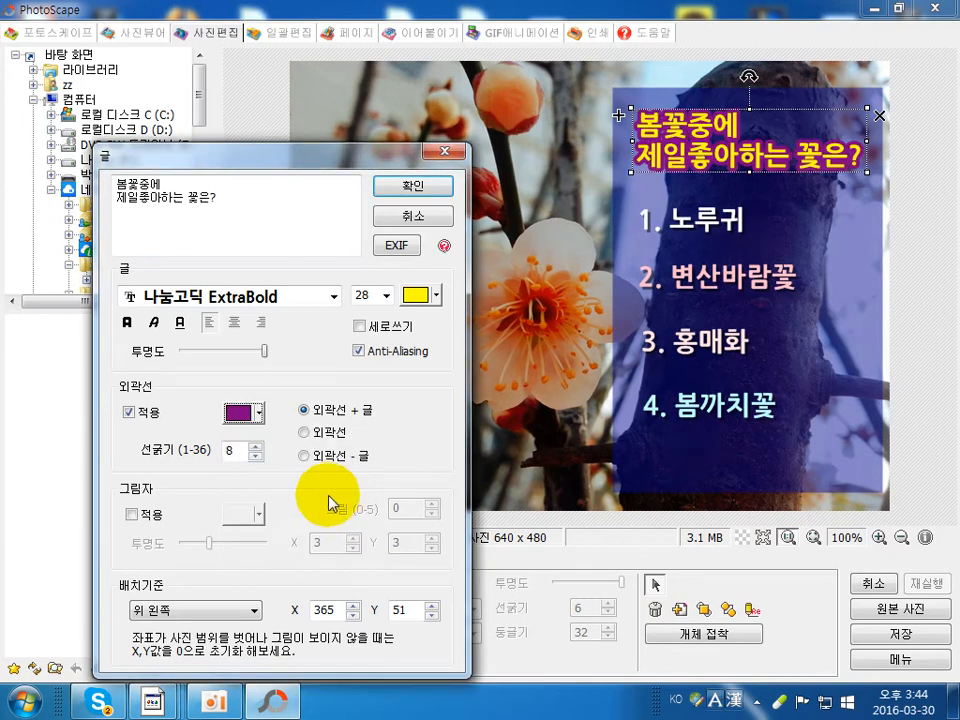
click(259, 413)
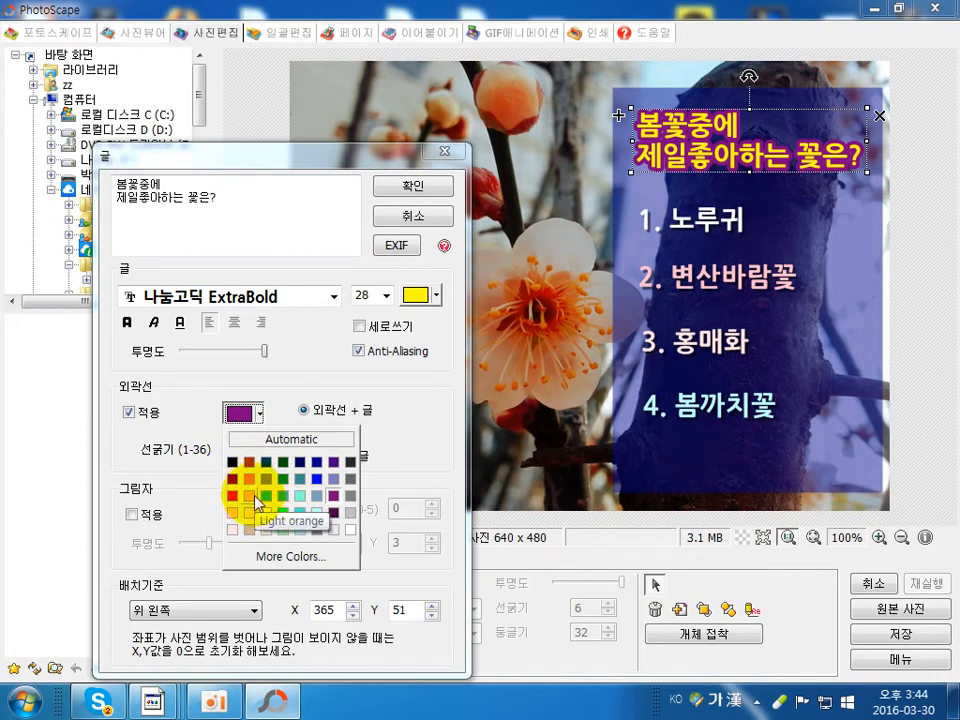
click(250, 508)
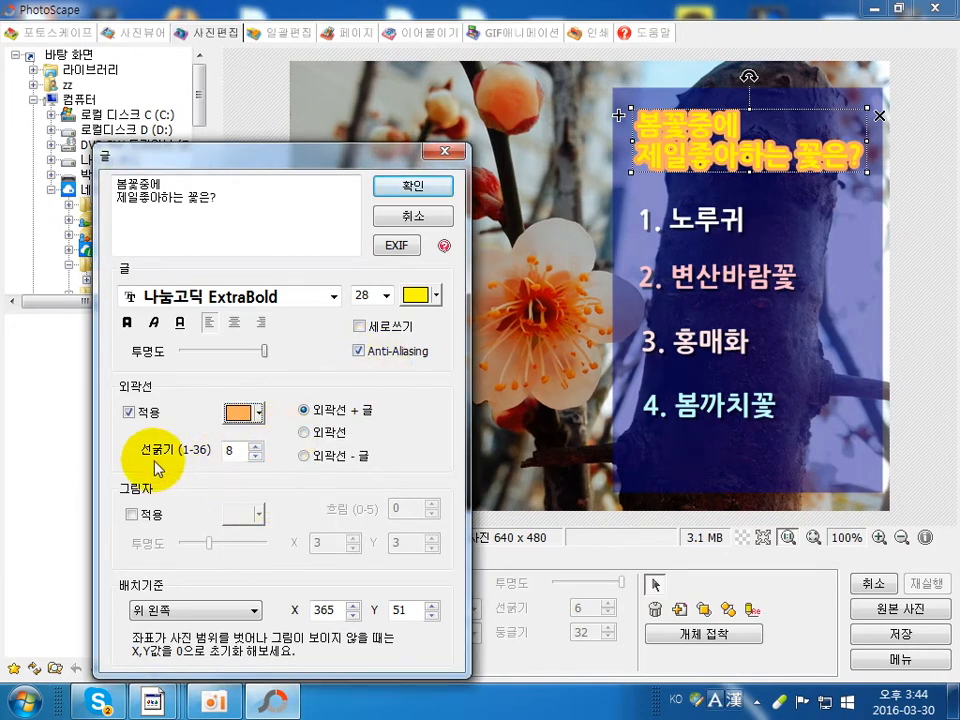
- Set the title's outline thickness to 3
click(257, 457)
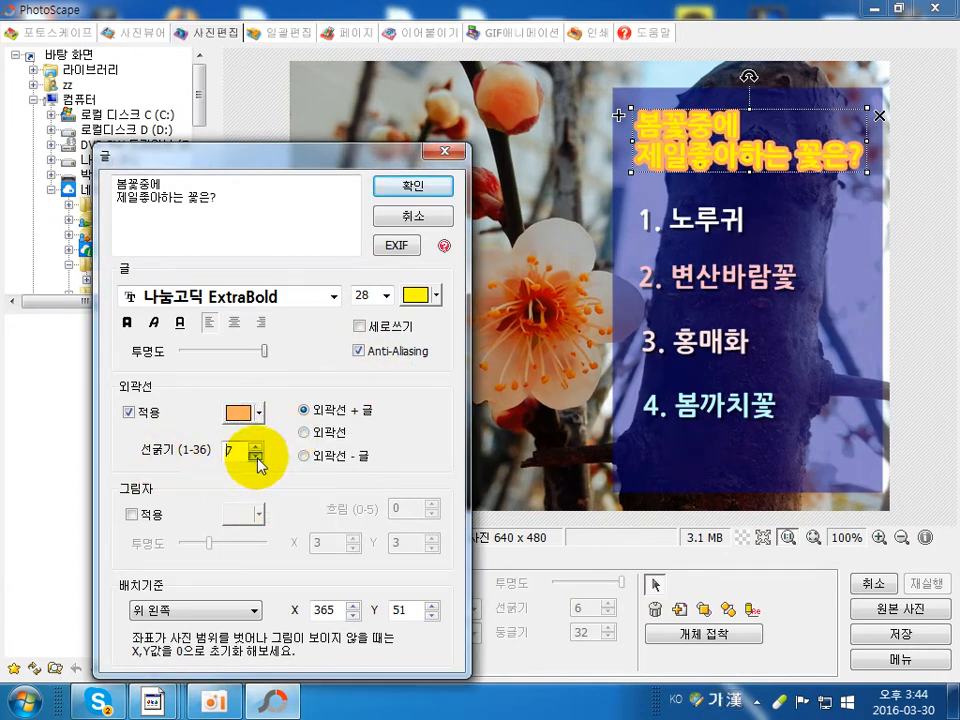
click(257, 457)
click(257, 457)
click(257, 457)
click(257, 457)
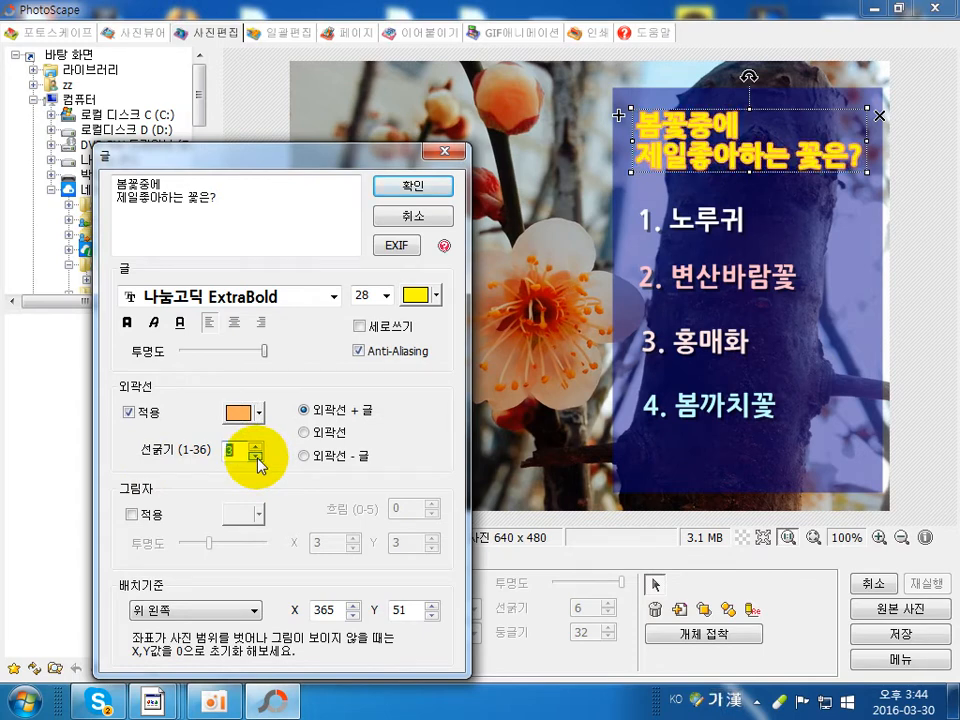
click(257, 457)
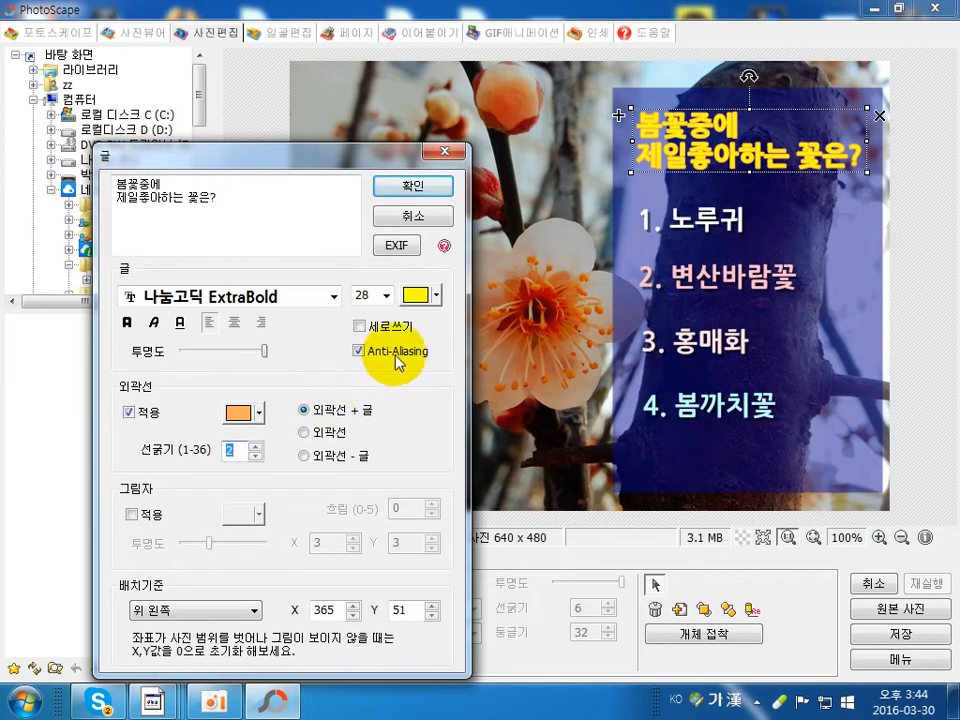
click(252, 445)
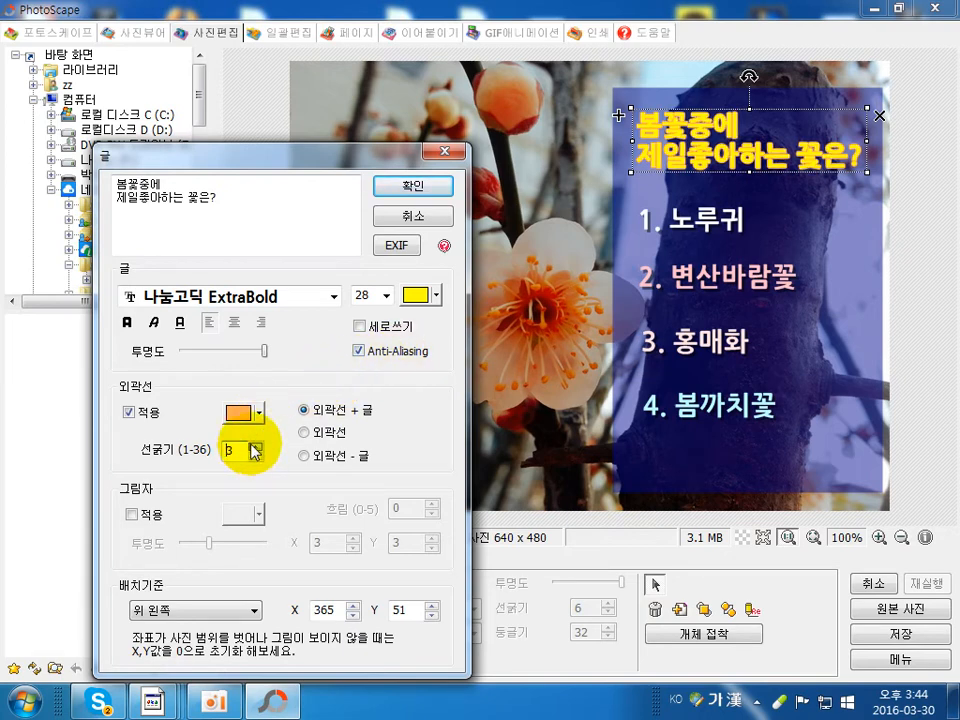
- Apply the 나눔손글씨 붓 font to the title and set its size to 40 after trying 50
click(333, 298)
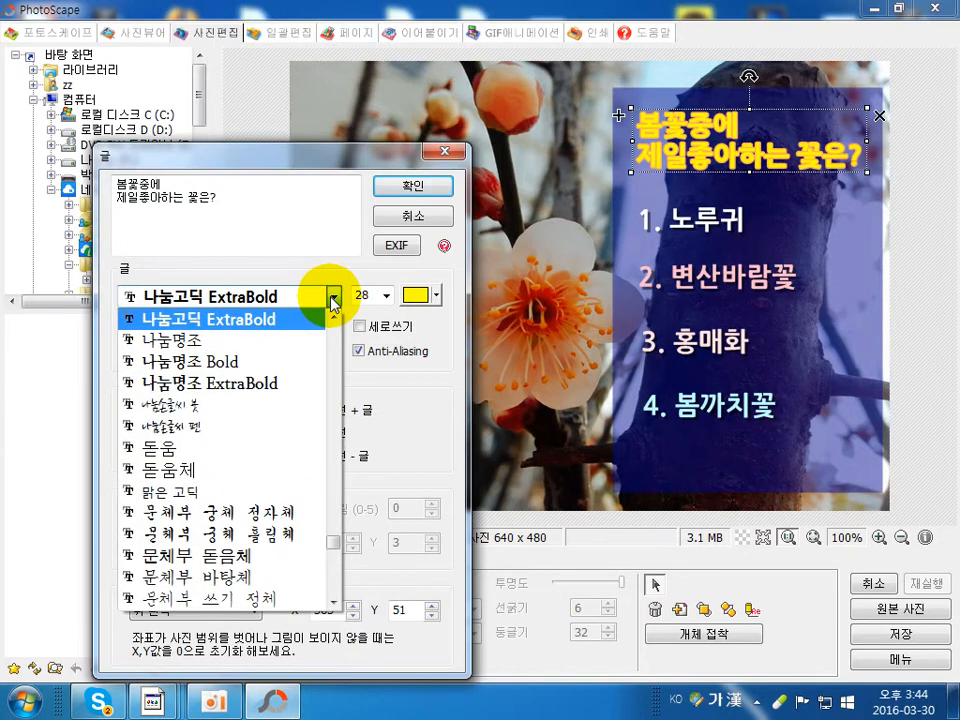
click(248, 408)
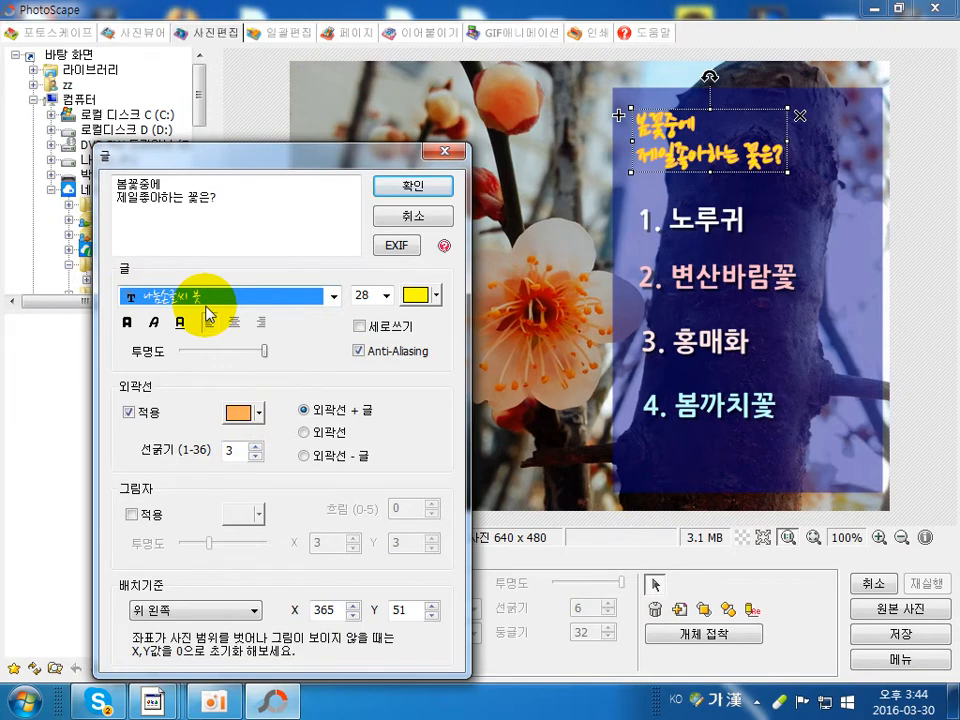
click(386, 296)
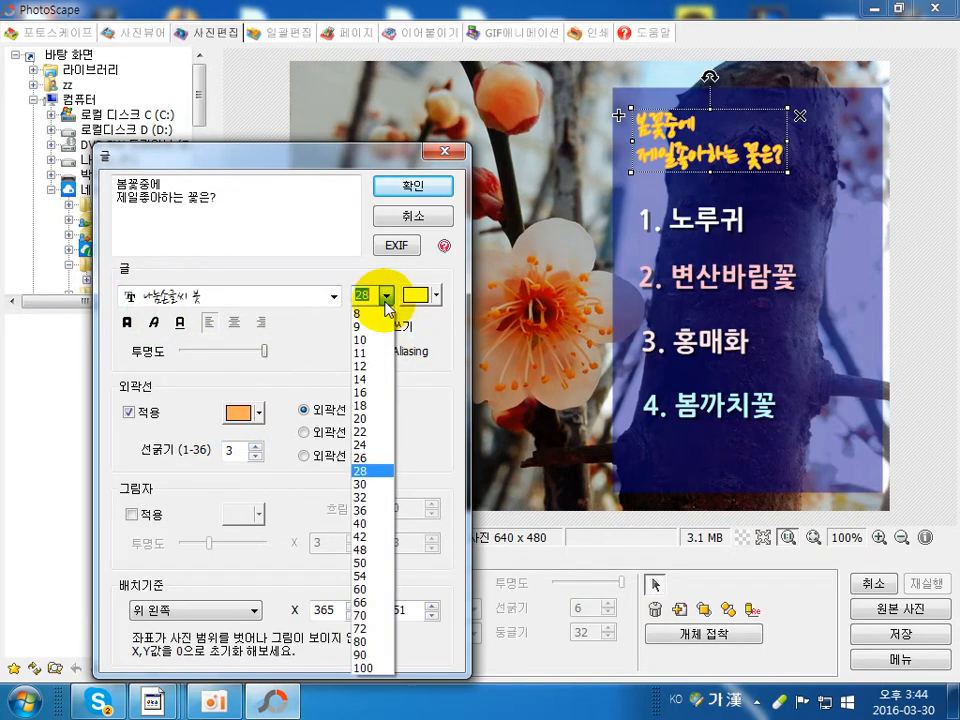
click(378, 563)
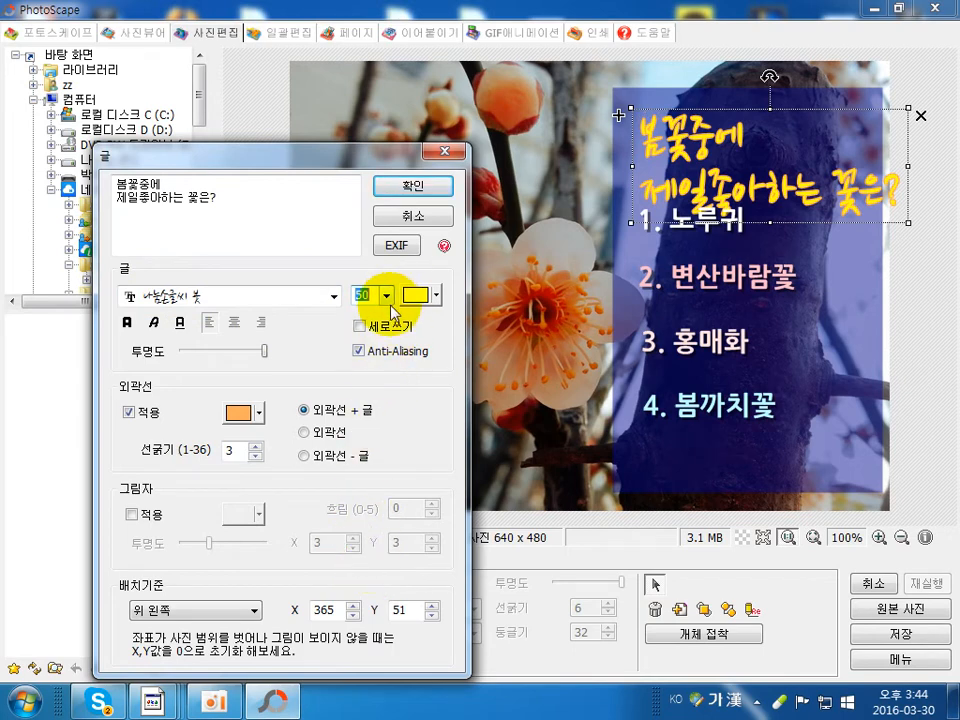
click(386, 296)
click(372, 531)
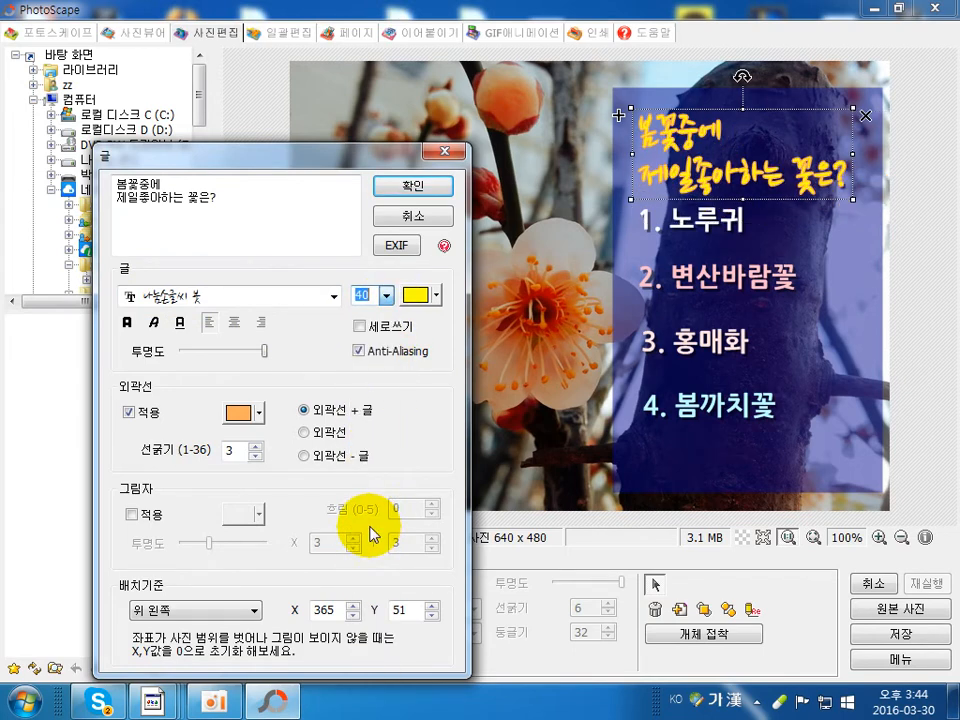
- Try the 나눔손글씨 펜 font on the title and switch it to 나눔명조 ExtraBold
click(335, 298)
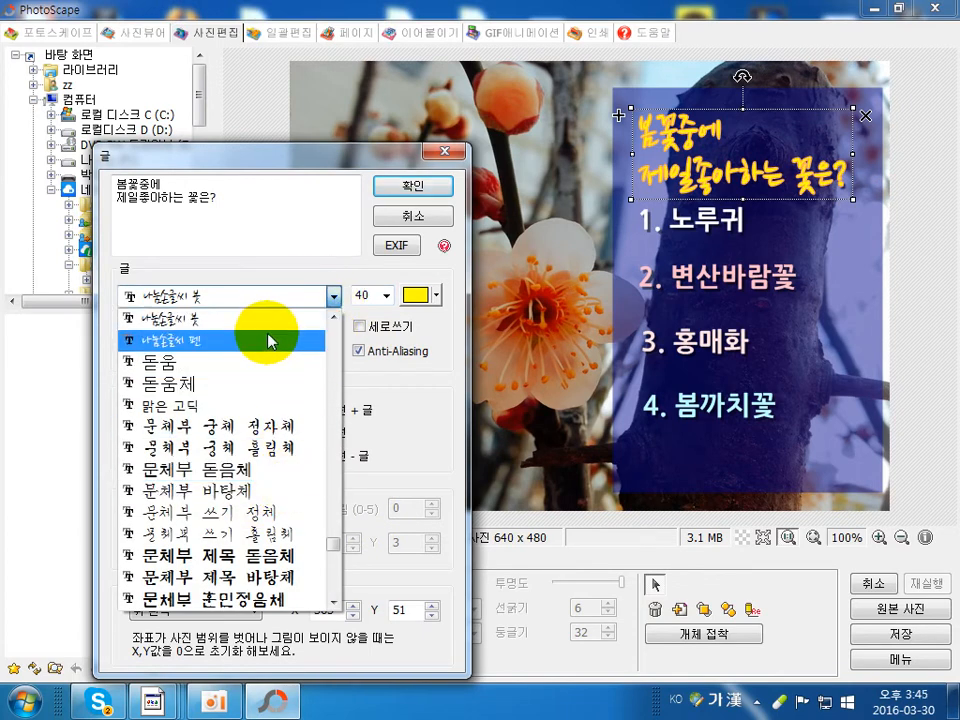
click(268, 341)
click(333, 296)
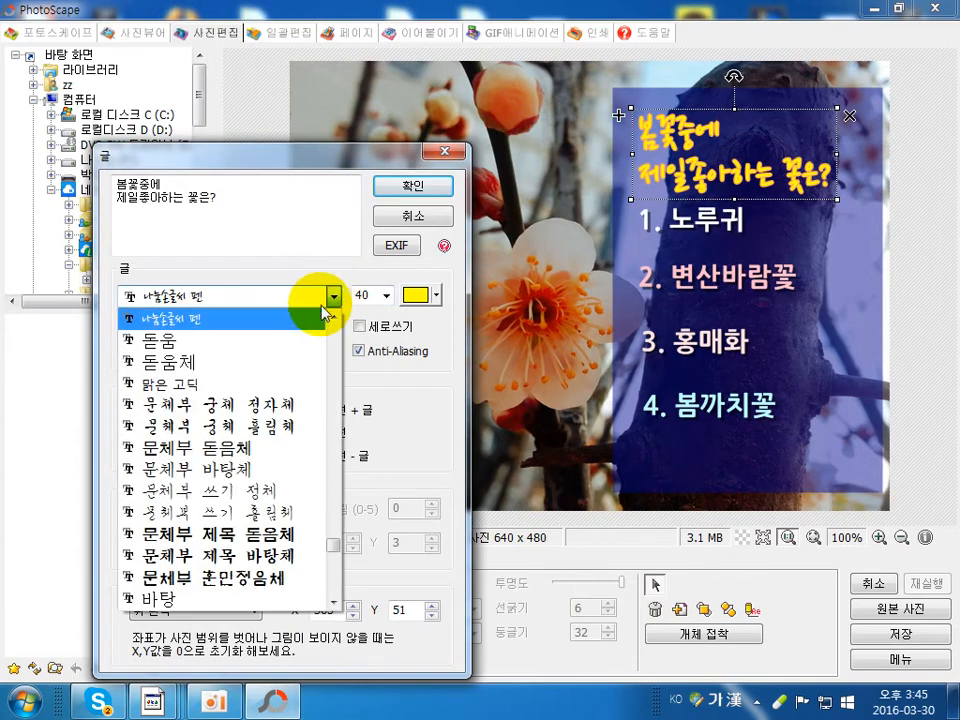
scroll(285, 364, up, 1)
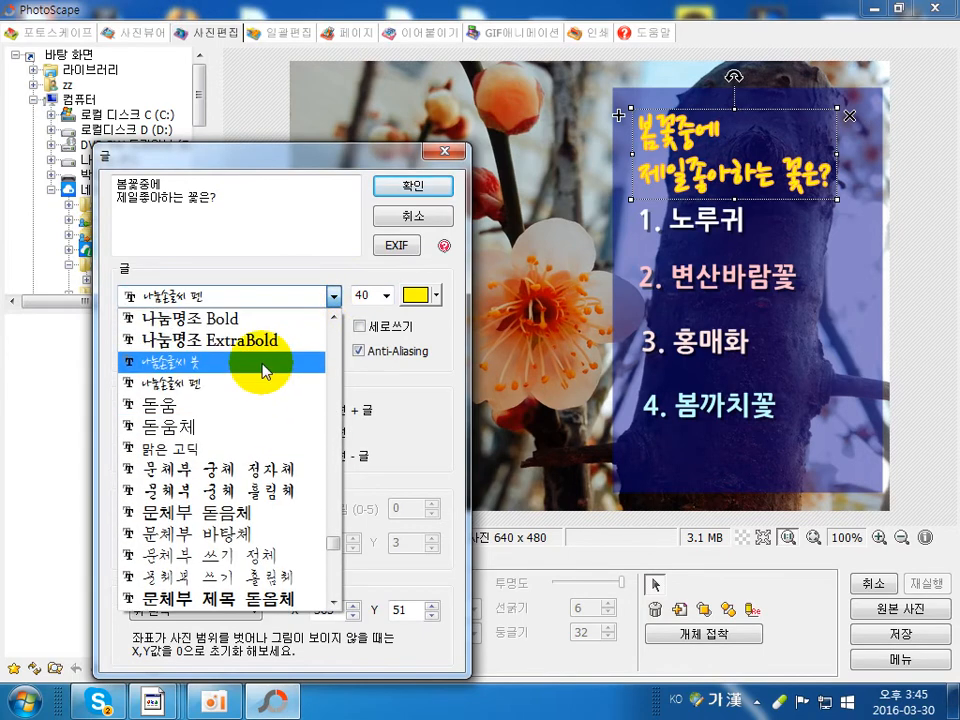
click(263, 342)
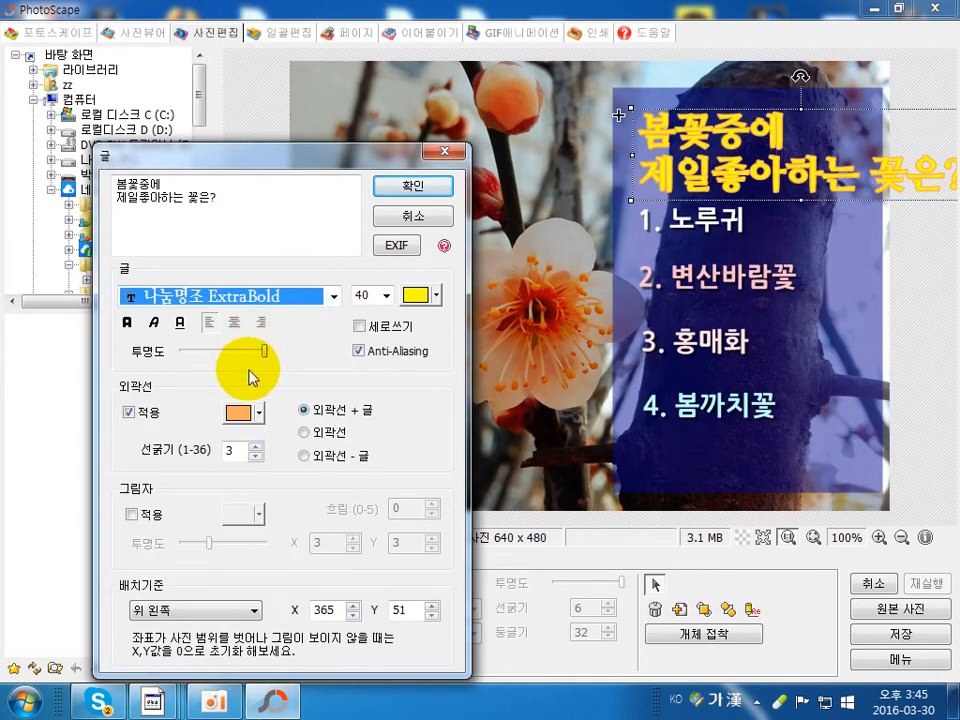
- Change the title's font back to 나눔손글씨 붓, apply the text edits and deselect the title
click(256, 300)
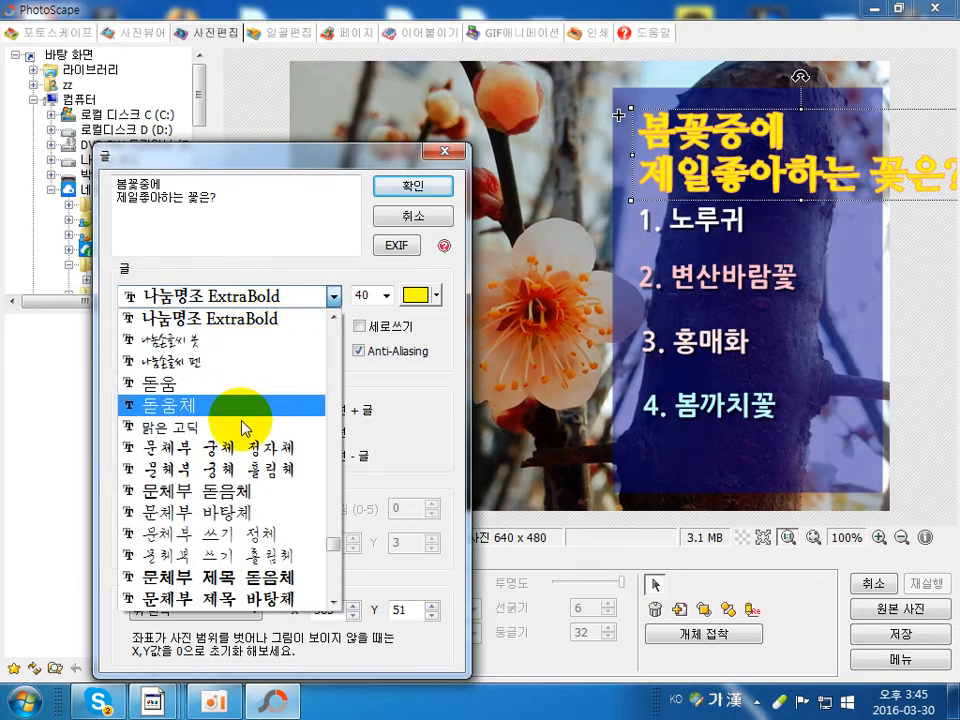
scroll(240, 440, up, 3)
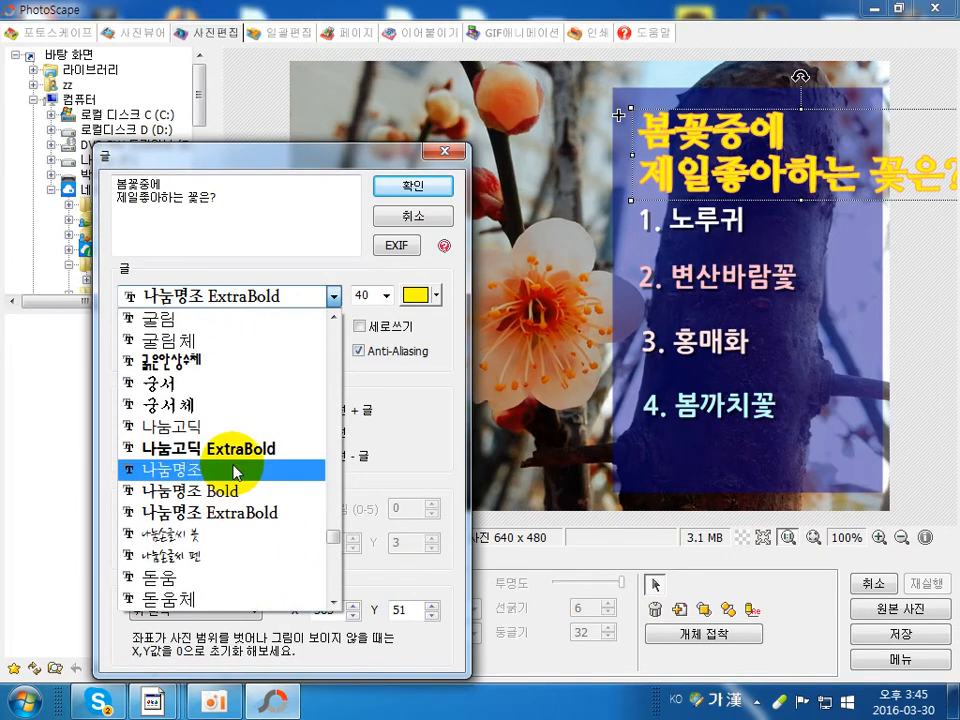
scroll(236, 465, up, 2)
scroll(236, 465, down, 7)
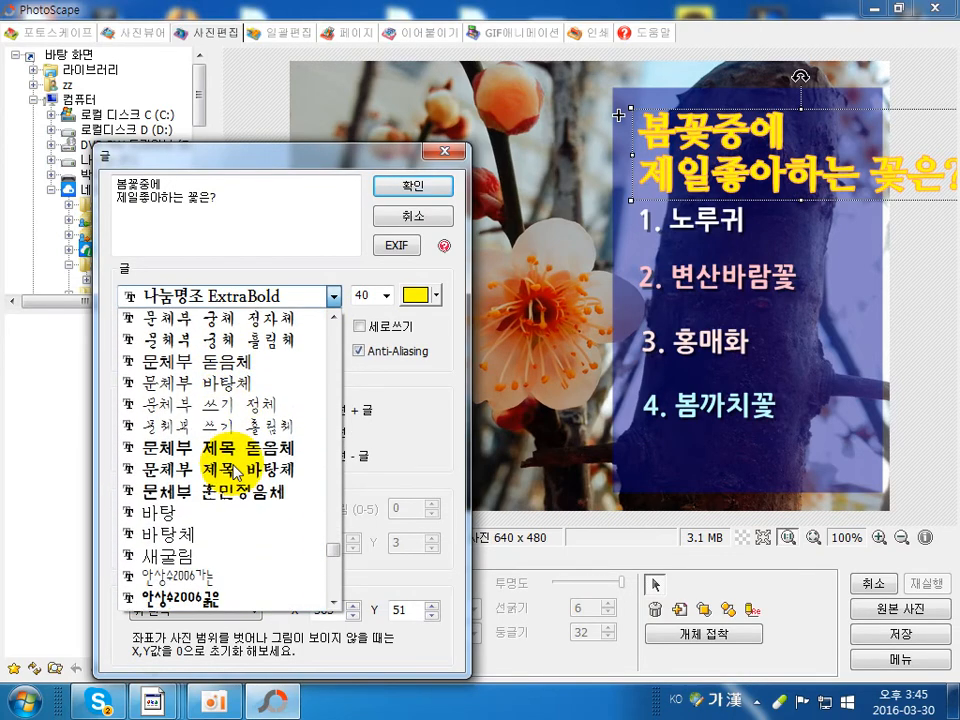
scroll(235, 462, down, 1)
scroll(235, 465, up, 4)
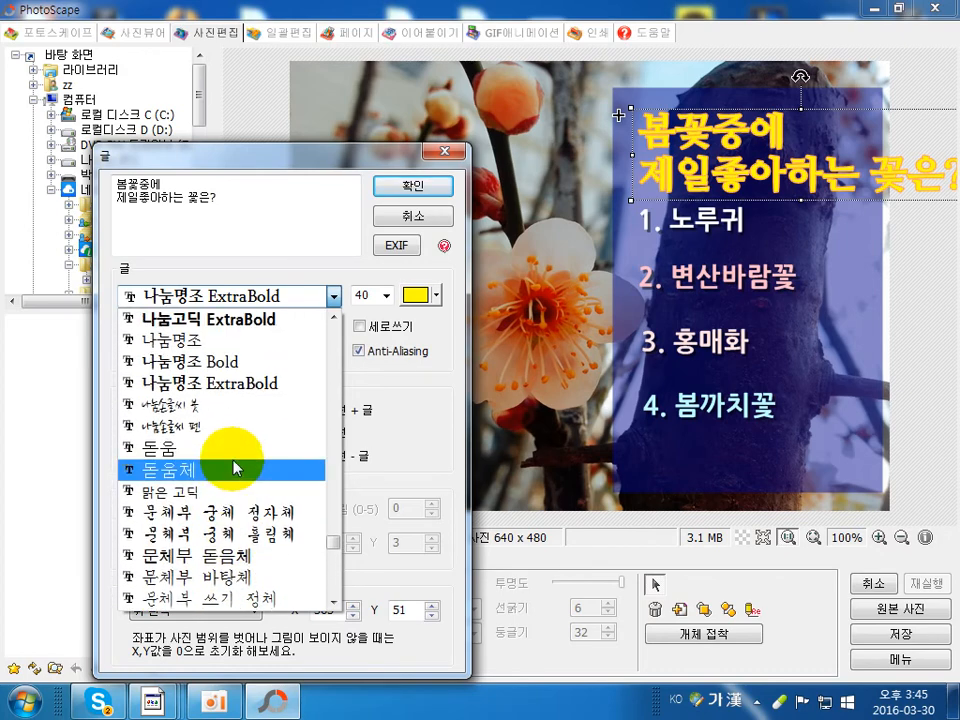
scroll(235, 462, up, 2)
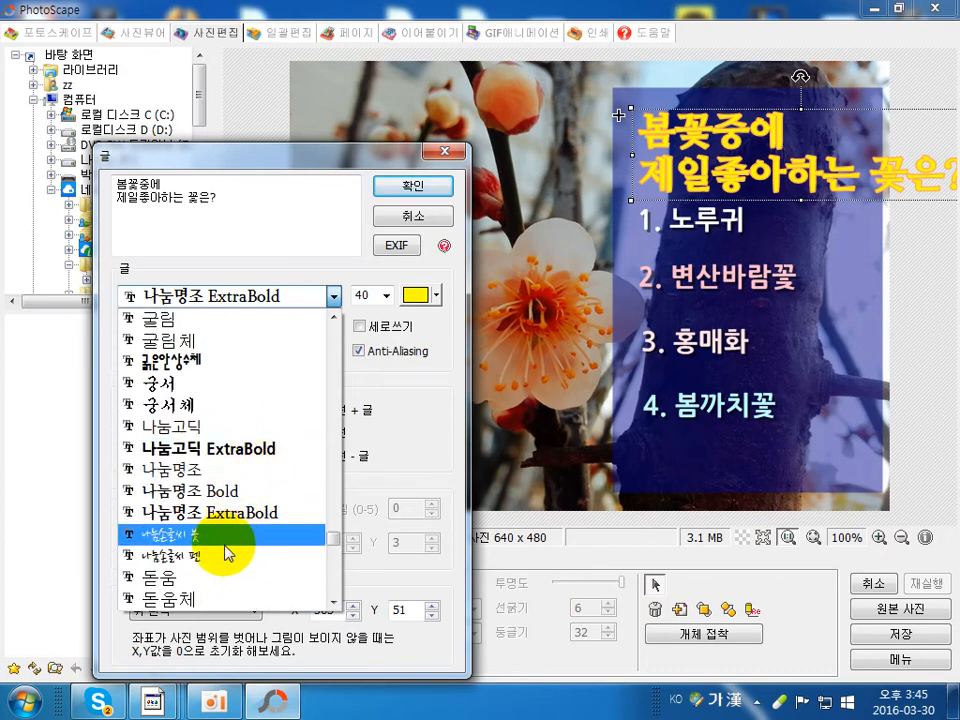
click(223, 537)
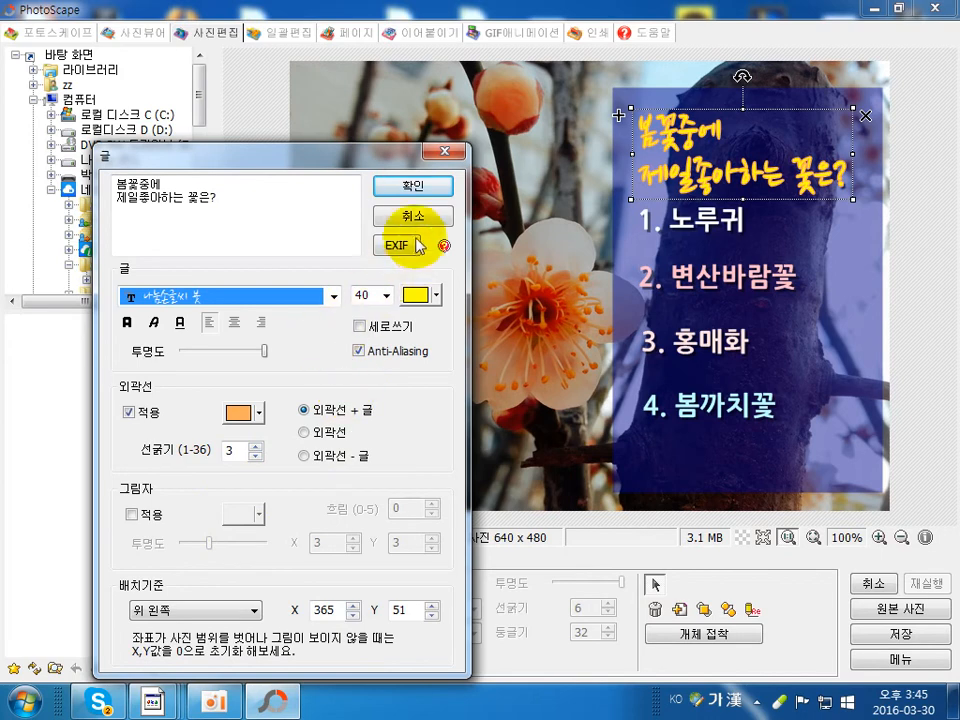
click(416, 185)
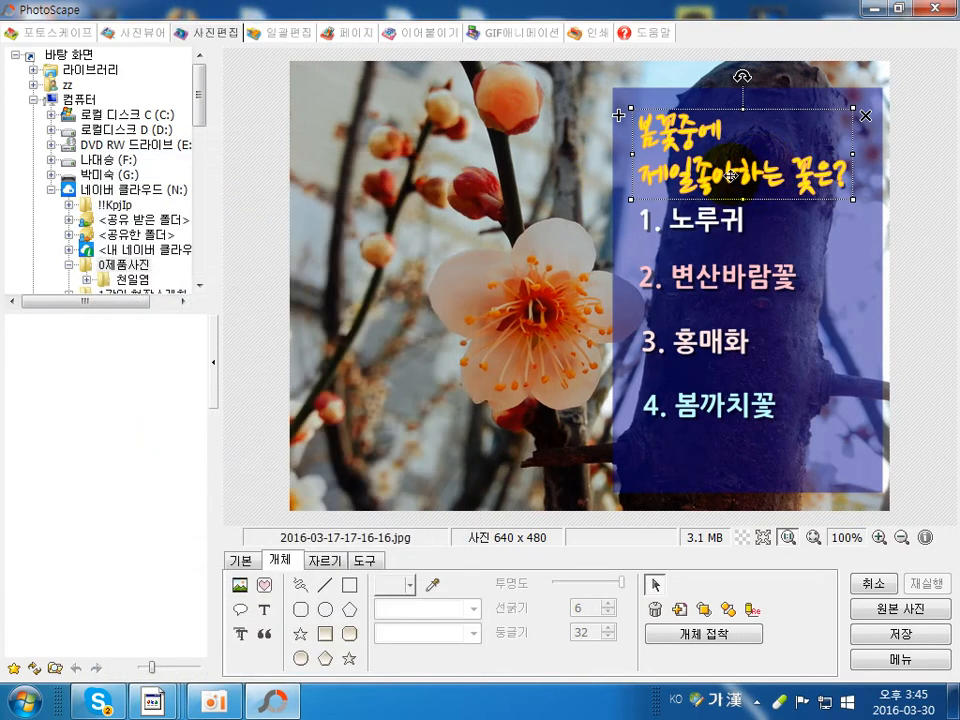
click(397, 234)
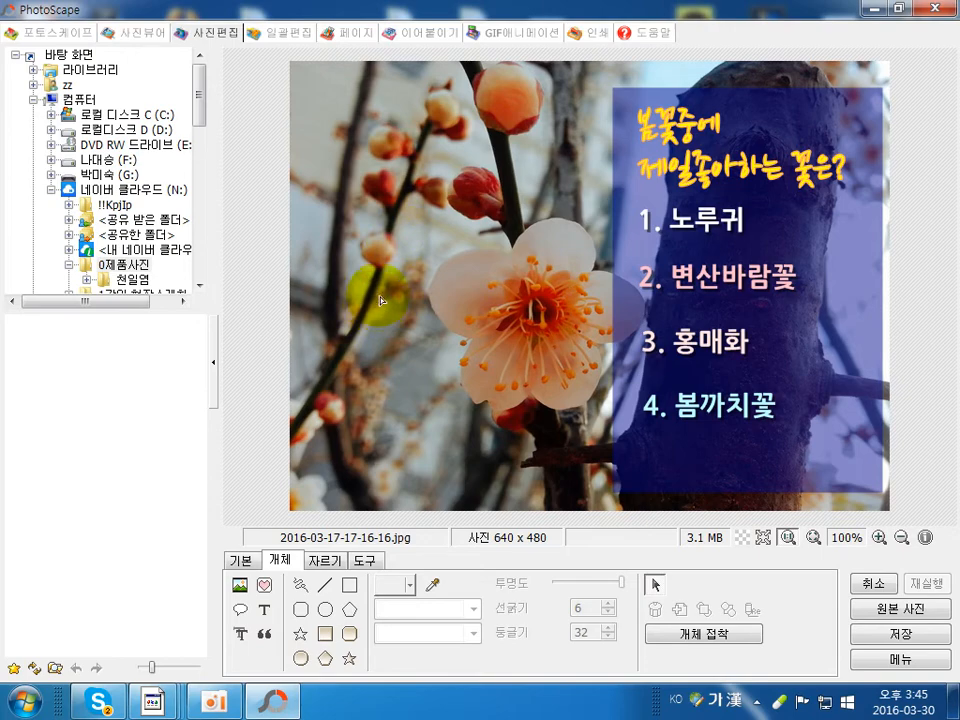
- Save the image under a new name as the JPEG 대표사진 in the 내 문서 folder on the 네이버 클라우드 (N:) drive
click(895, 634)
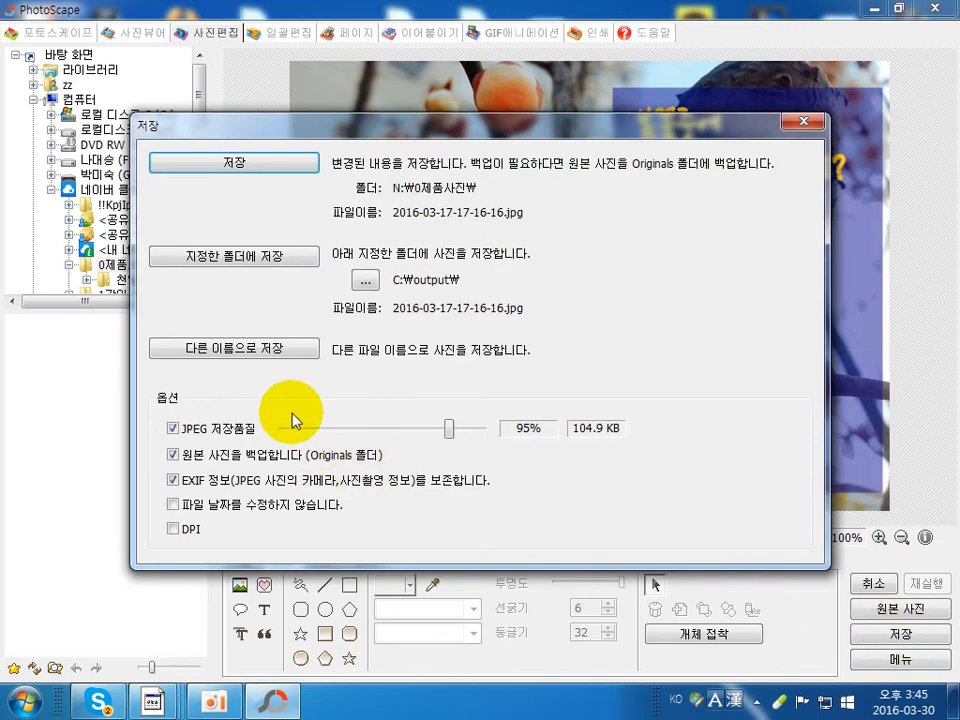
click(268, 350)
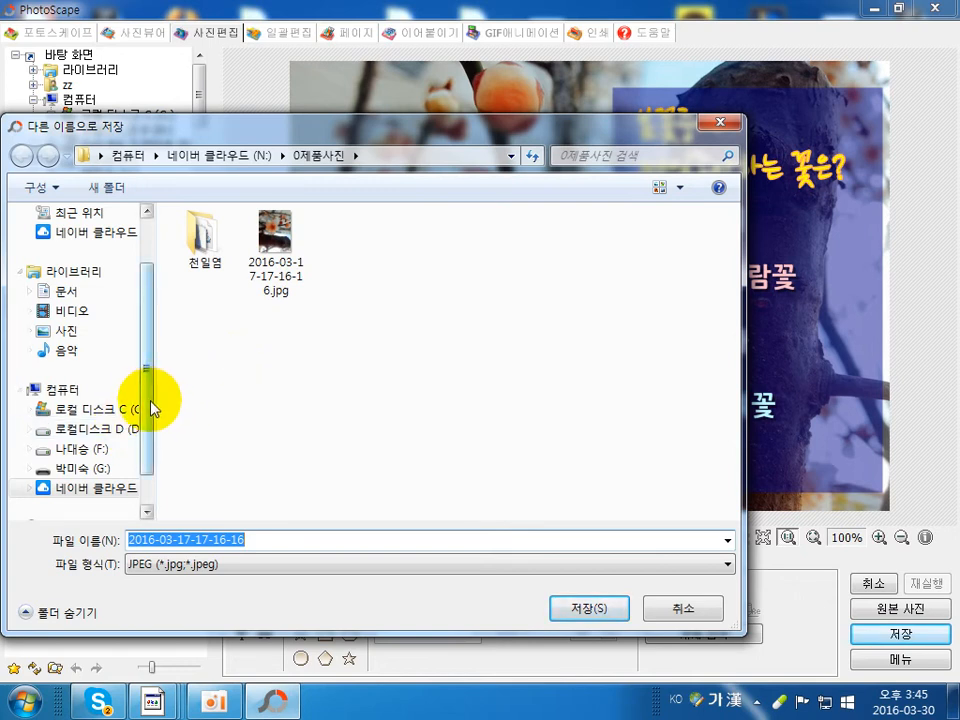
drag(151, 405, 150, 439)
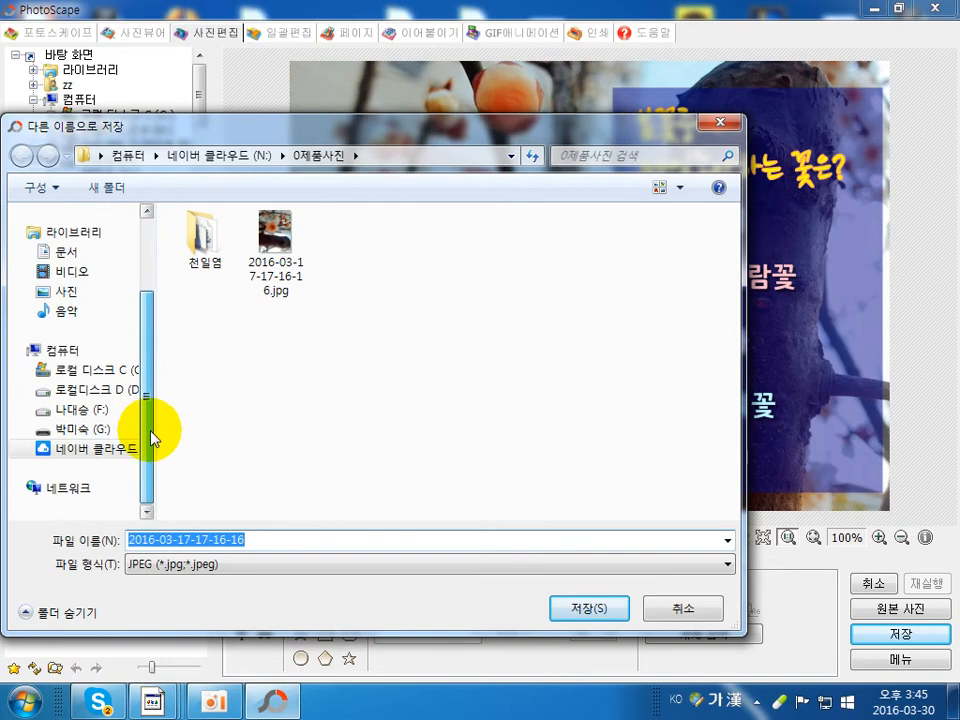
click(57, 355)
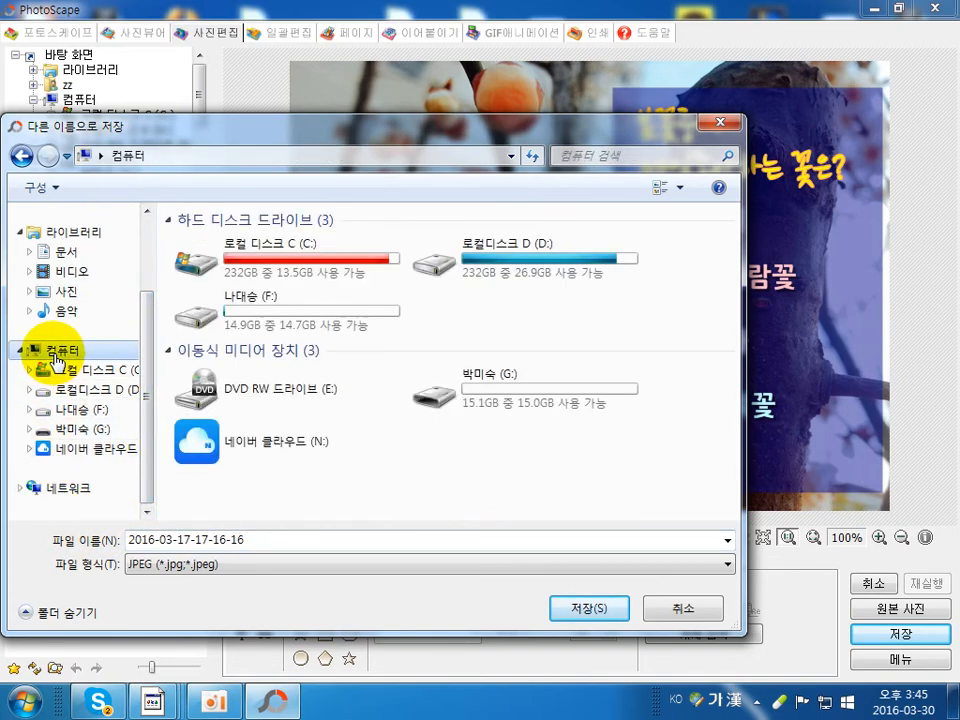
click(77, 453)
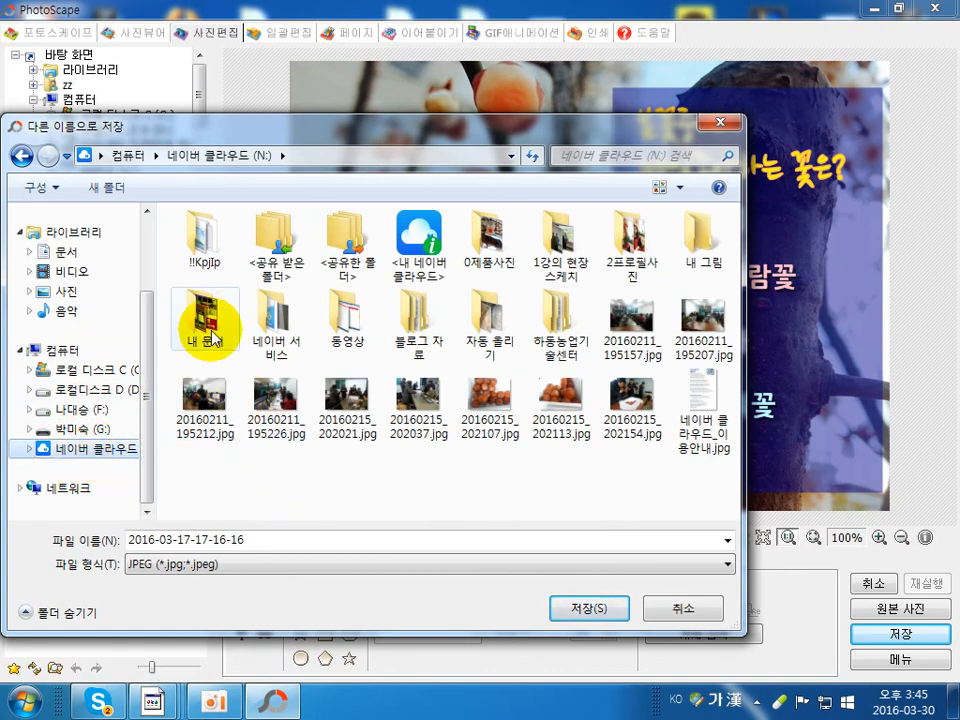
double_click(203, 333)
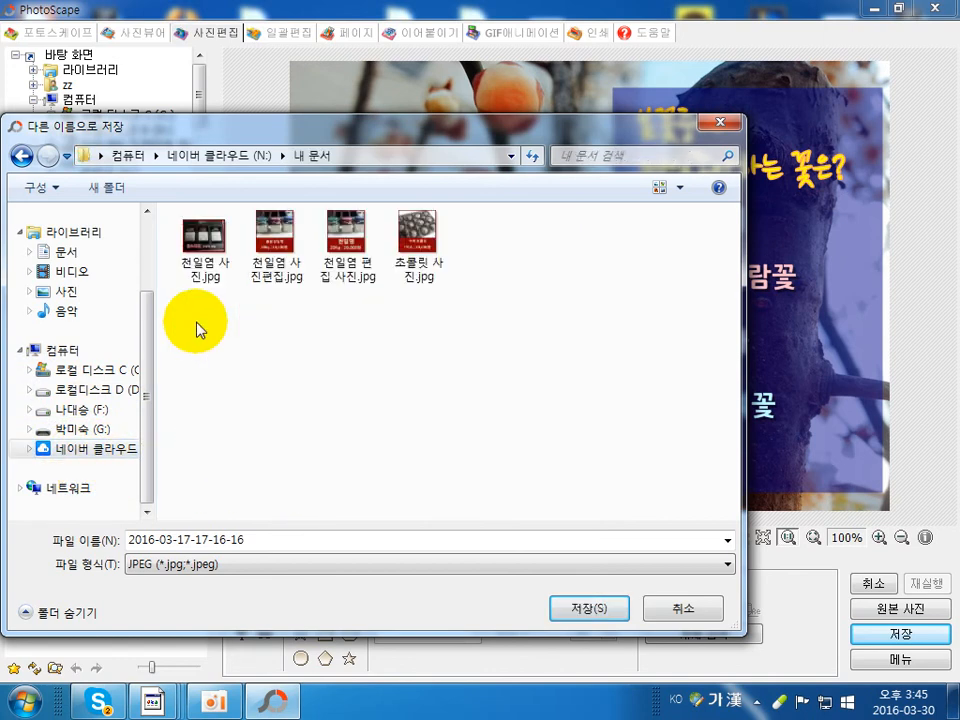
double_click(266, 540)
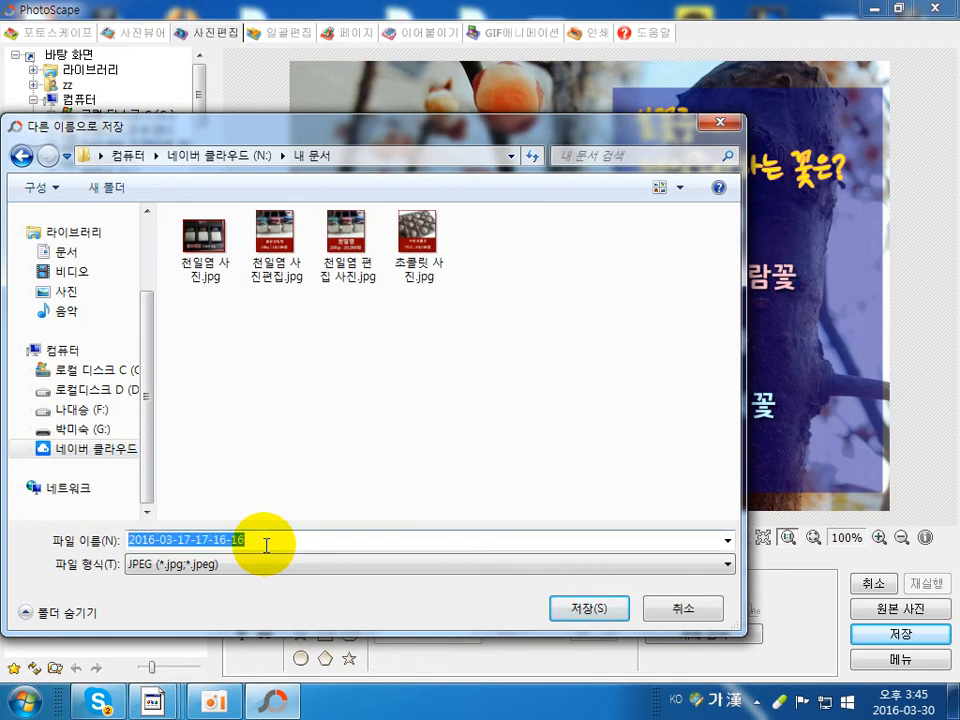
text(대표사진)
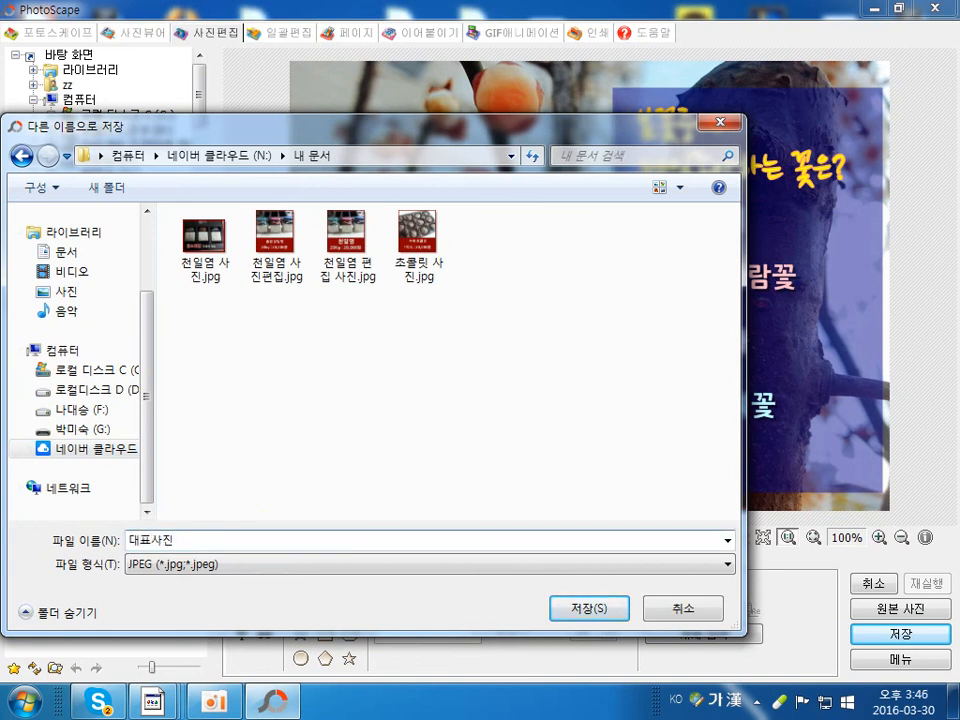
click(603, 612)
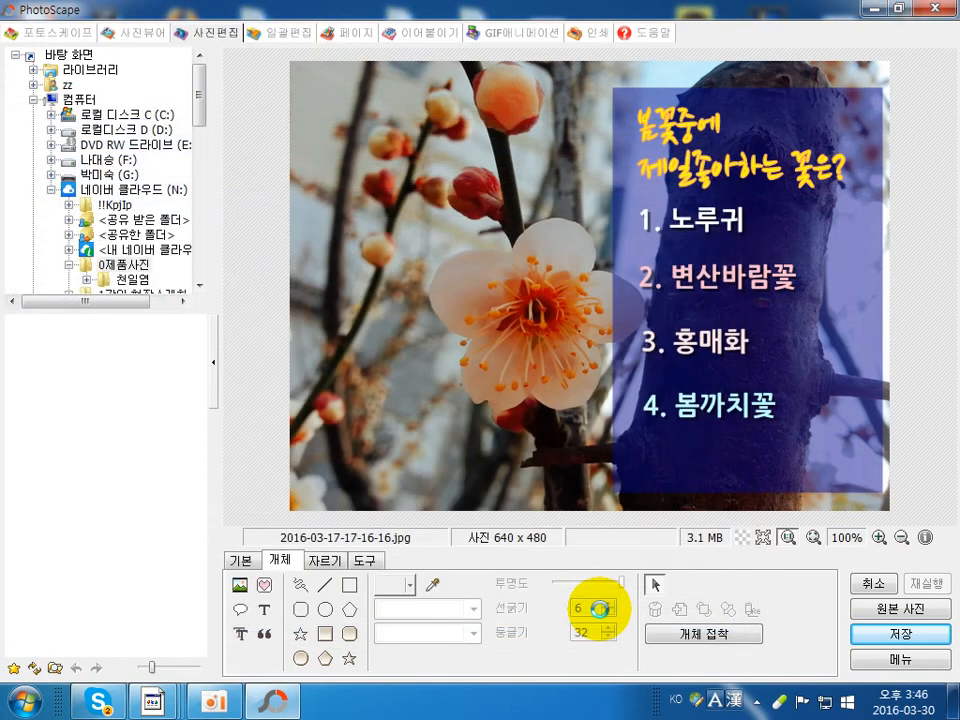